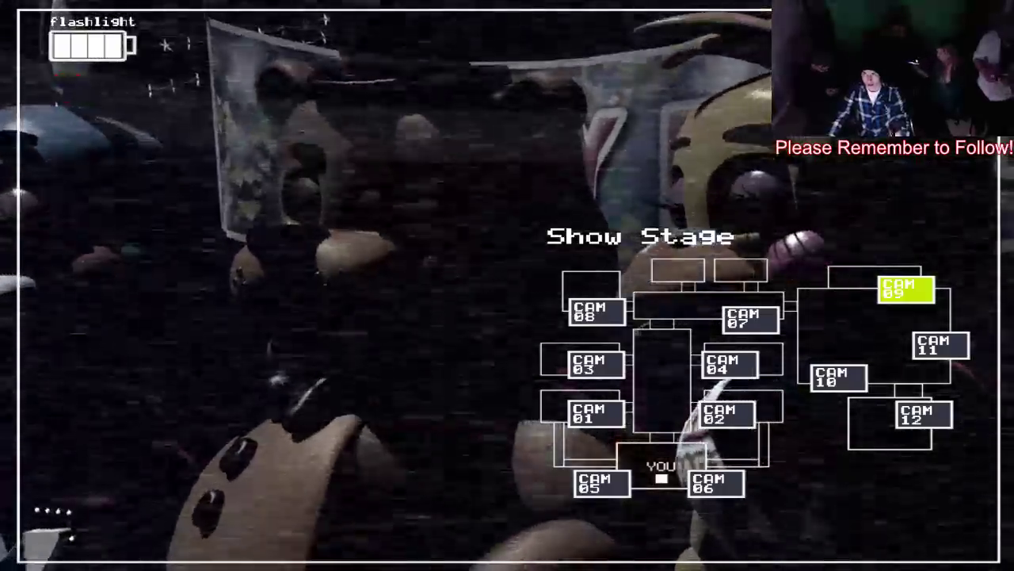
Step: Flash the hallway and wind the Prize Corner music box on CAM 11 to full
{"action": "left_click", "coordinate": [940, 346]}
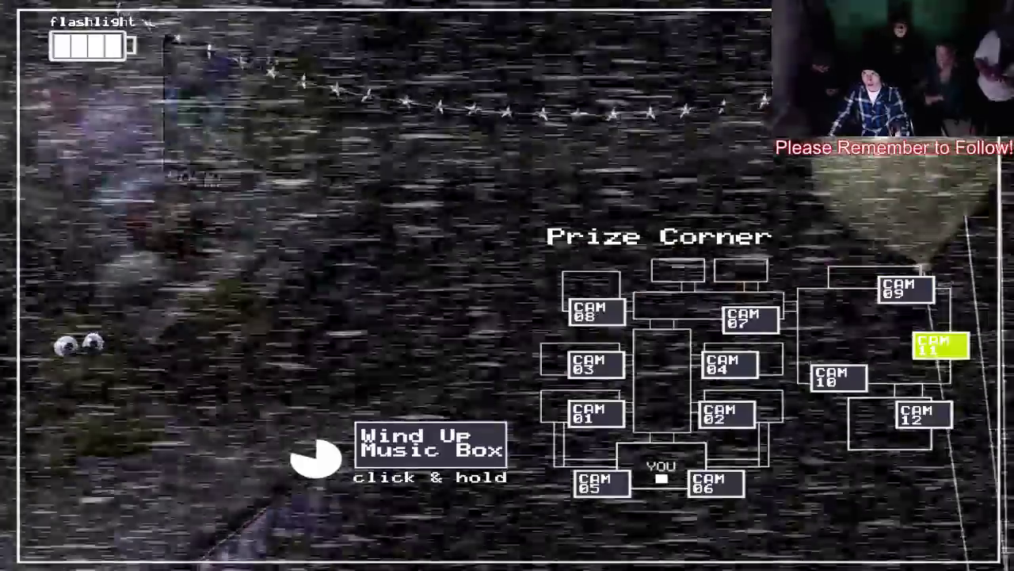
{"action": "left_click", "coordinate": [430, 449]}
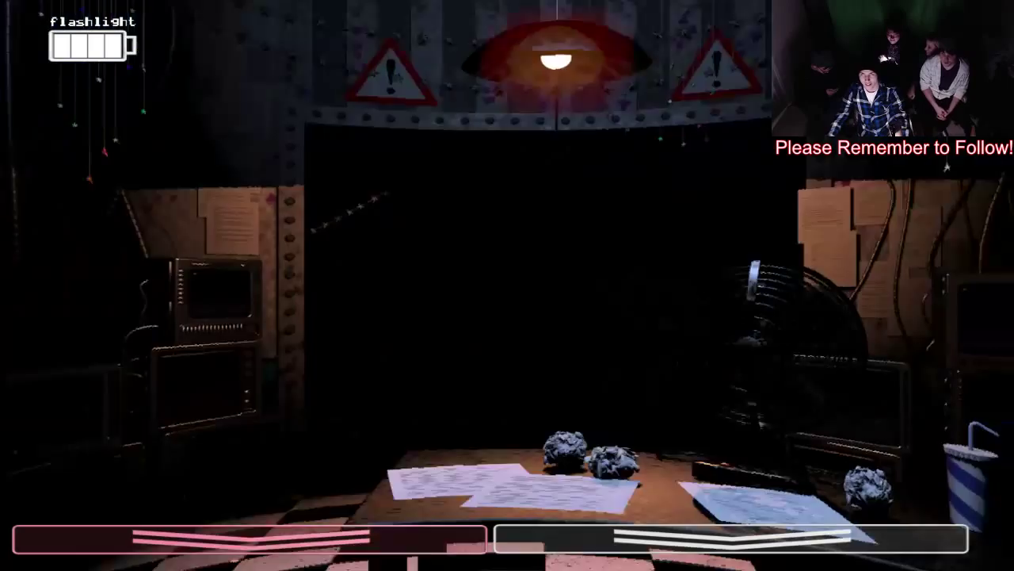
{"action": "key", "text": "ctrl"}
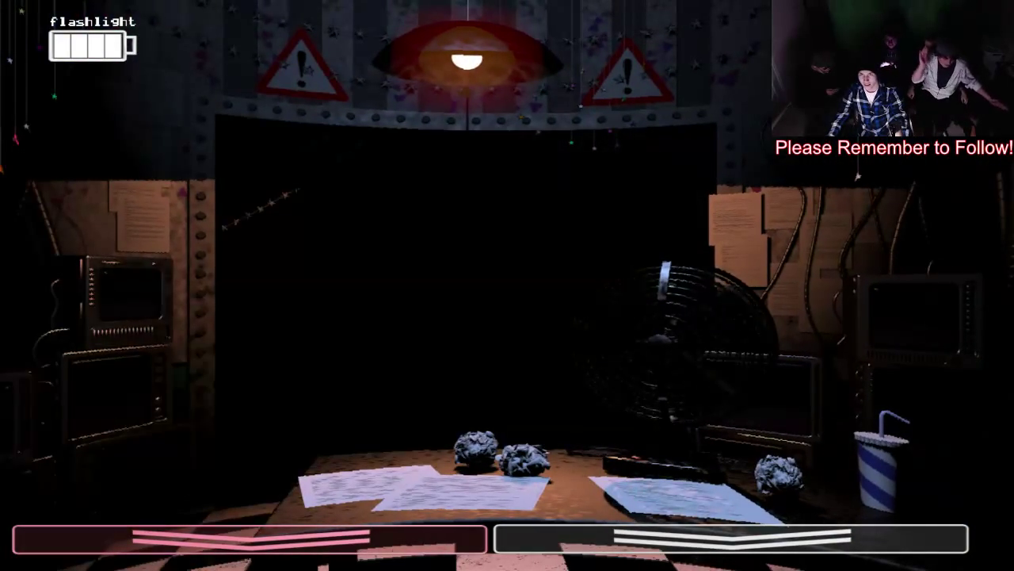
{"action": "key", "text": "ctrl"}
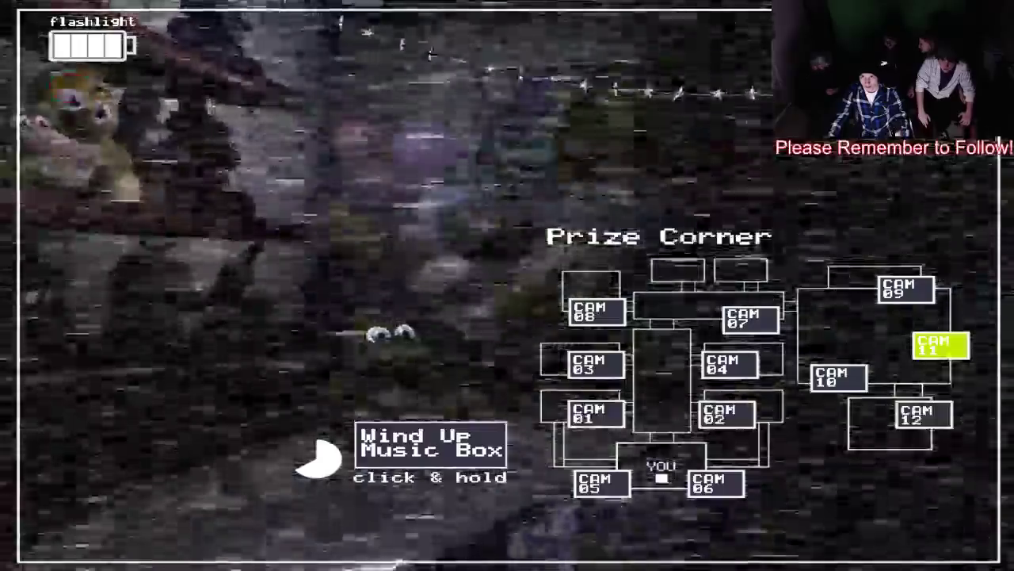
{"action": "left_click", "coordinate": [430, 444]}
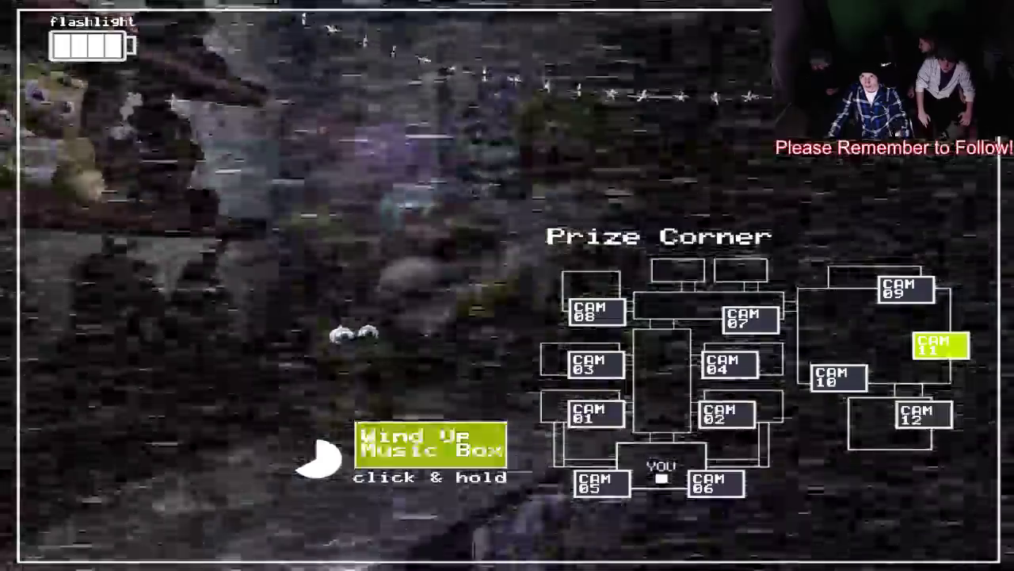
{"action": "left_click_drag", "start_coordinate": [431, 443], "coordinate": [430, 444]}
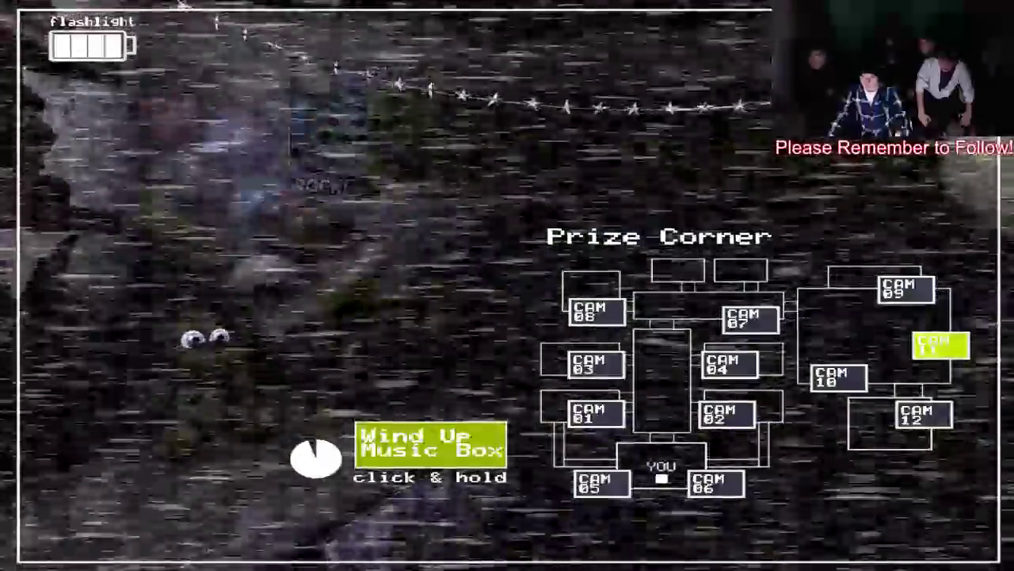
Step: Flash the hallway, light the left vent, then bring up the Show Stage feed on CAM 09
{"action": "key", "text": "ctrl"}
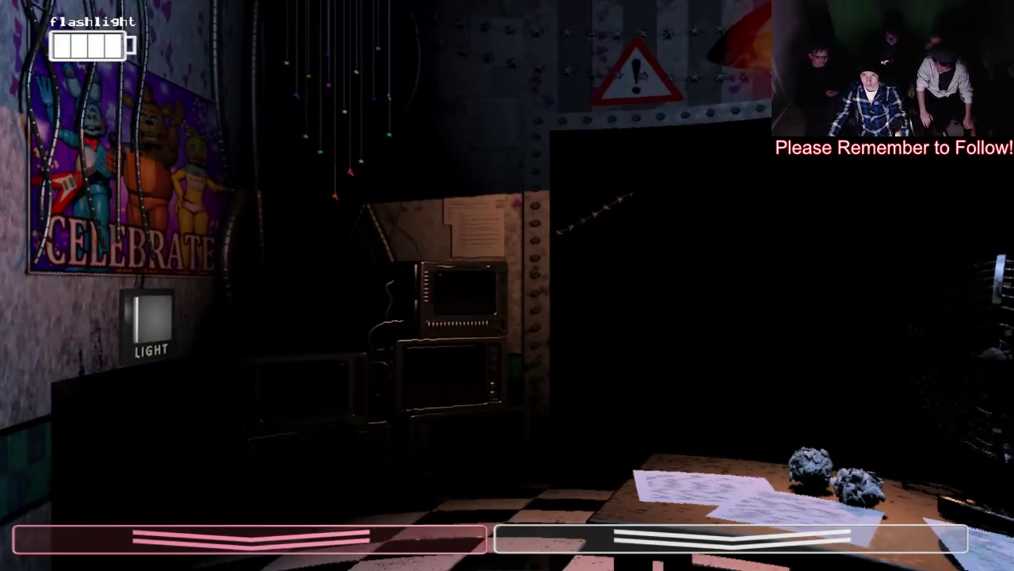
{"action": "left_click", "coordinate": [152, 321]}
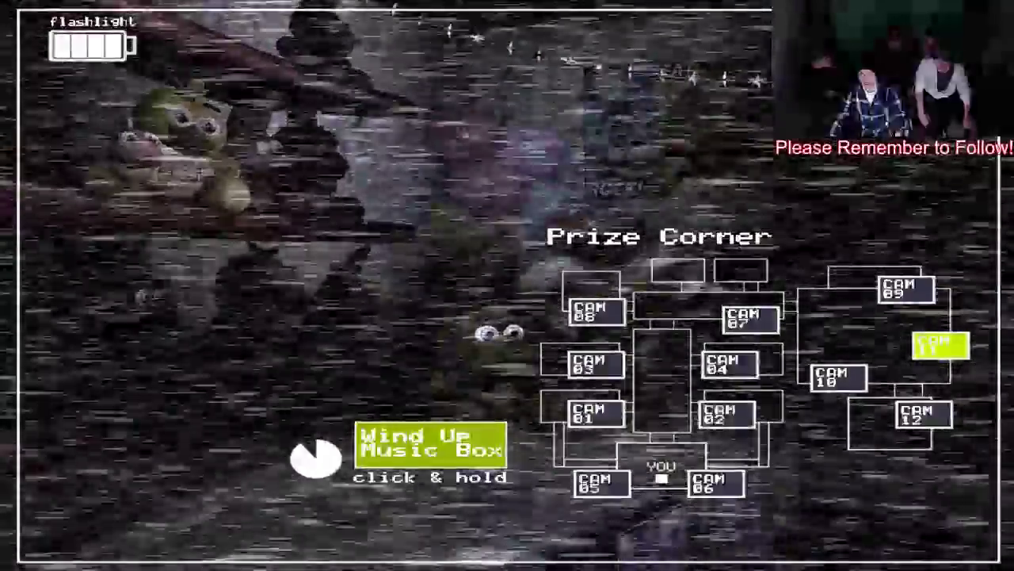
{"action": "left_click", "coordinate": [906, 289]}
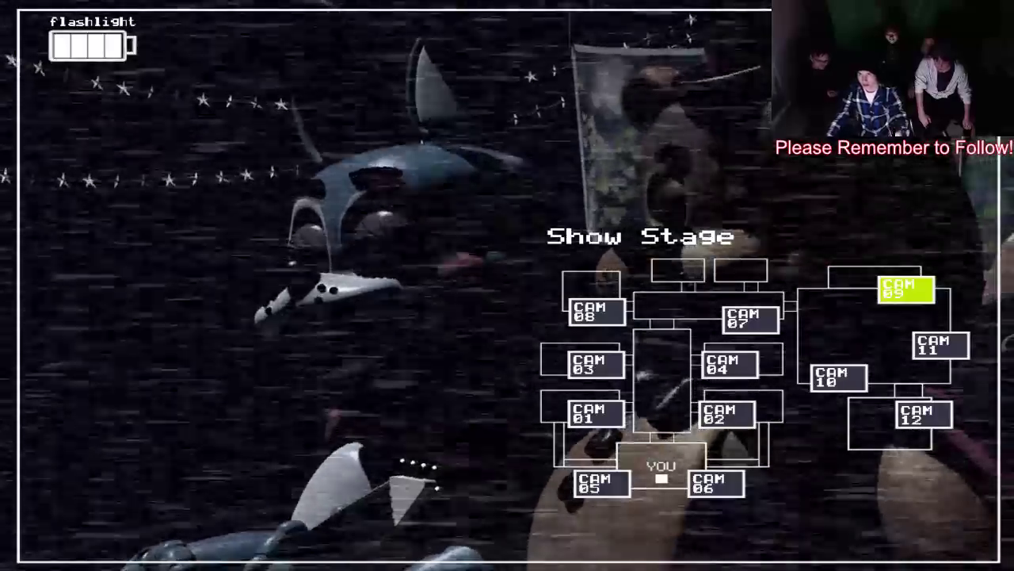
{"action": "key", "text": "ctrl"}
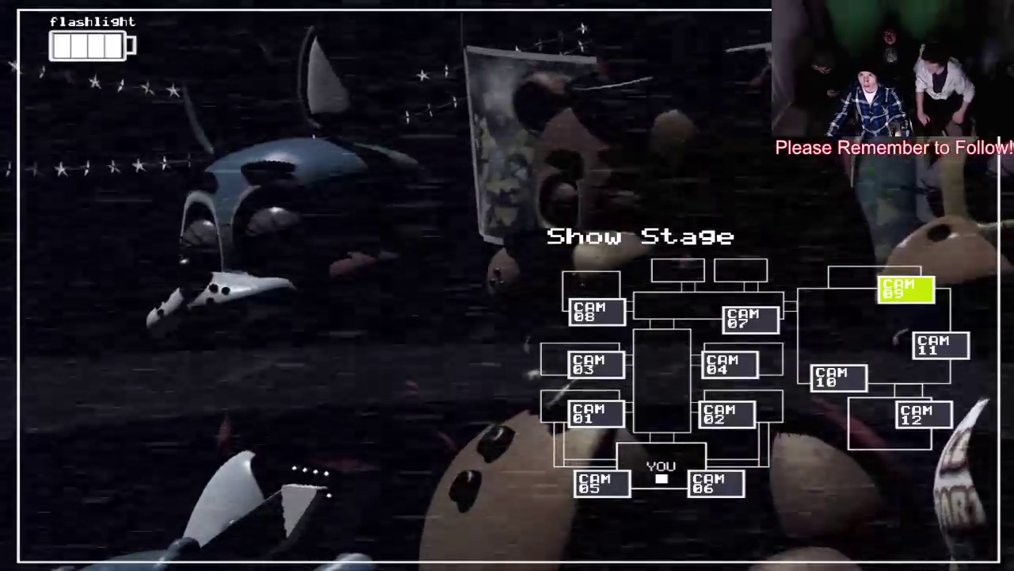
{"action": "left_click", "coordinate": [941, 345]}
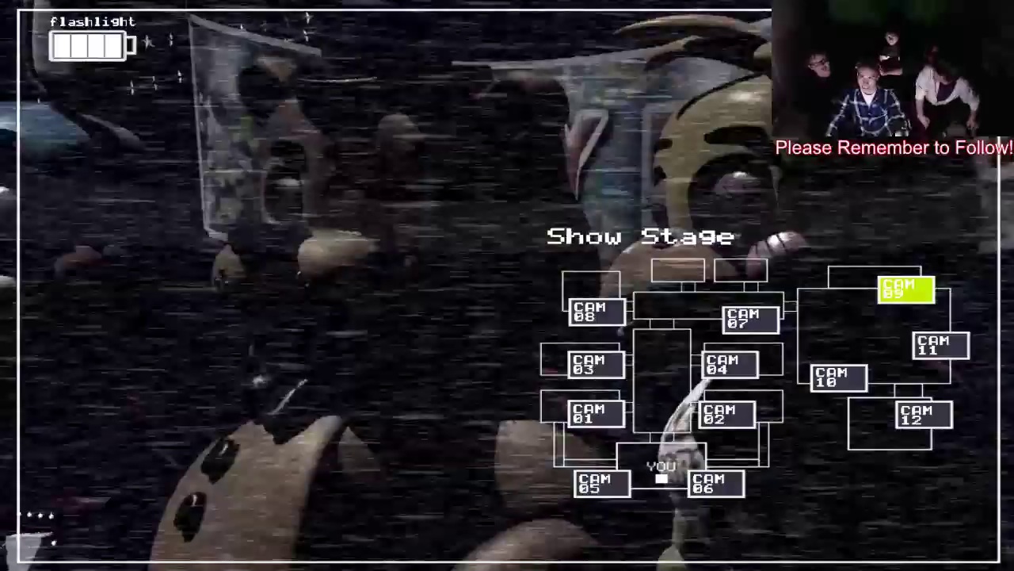
Step: From the office, flash the hallway several times and light the right vent
{"action": "left_click", "coordinate": [941, 346]}
{"action": "key", "text": "ctrl"}
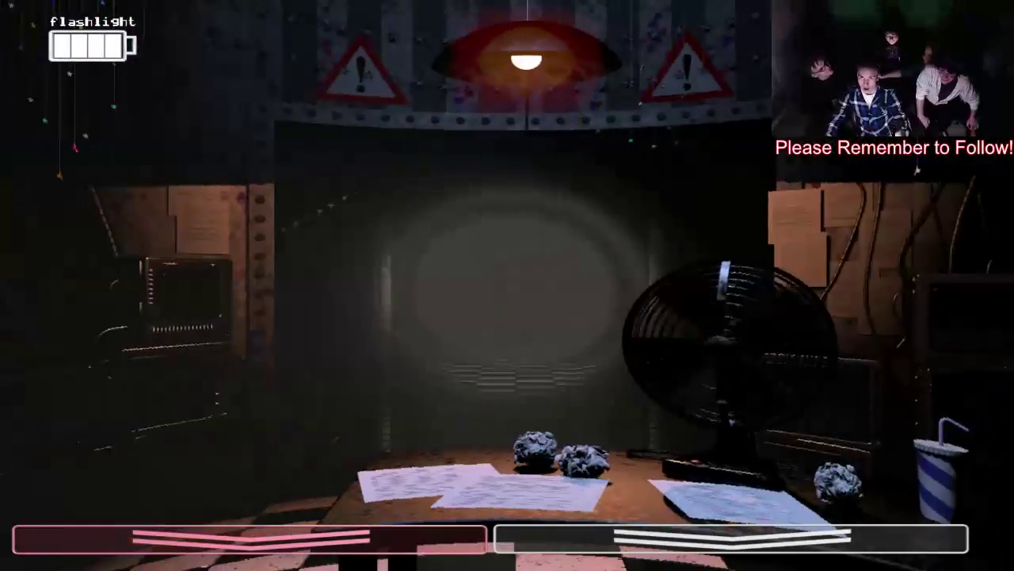
{"action": "key", "text": "ctrl"}
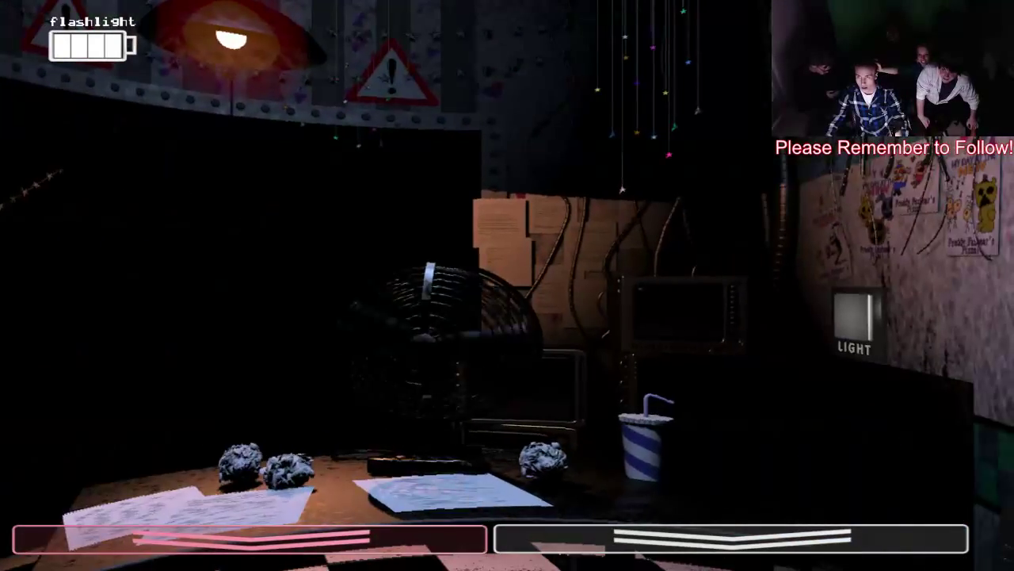
{"action": "left_click", "coordinate": [855, 323]}
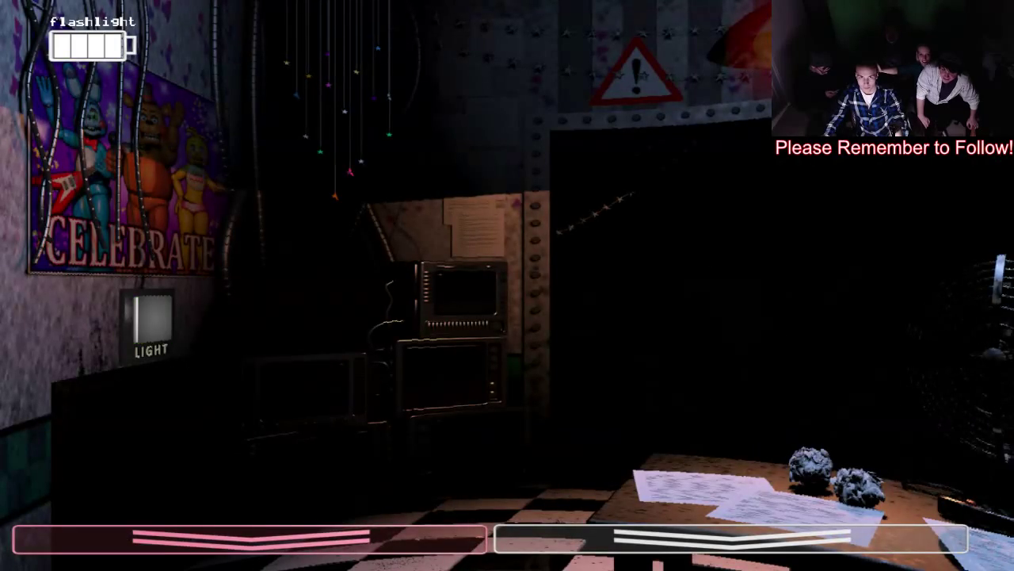
{"action": "key", "text": "ctrl"}
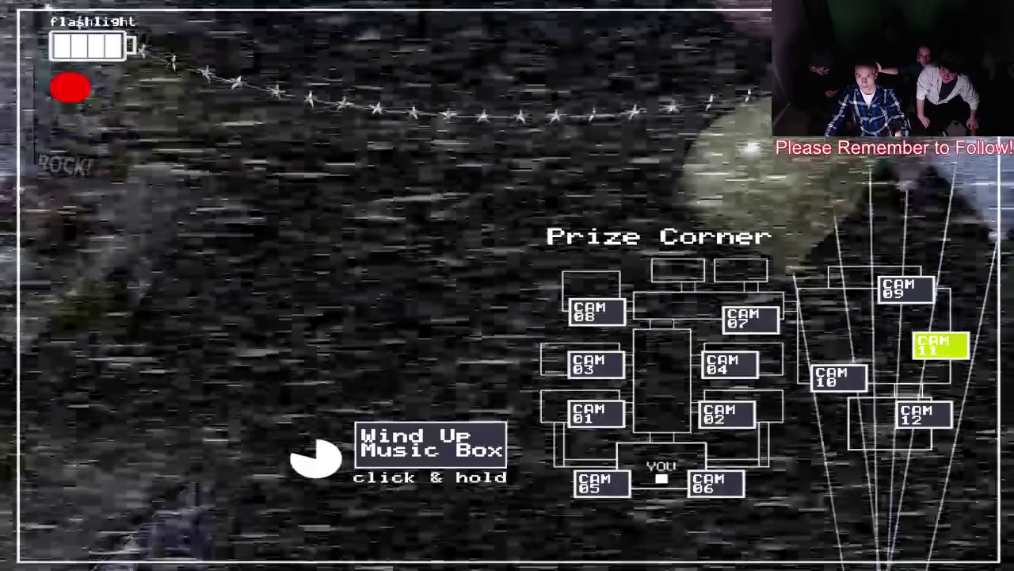
Step: Wind the music box, recheck both vents and the hallway, then return to Prize Corner
{"action": "left_click", "coordinate": [430, 443]}
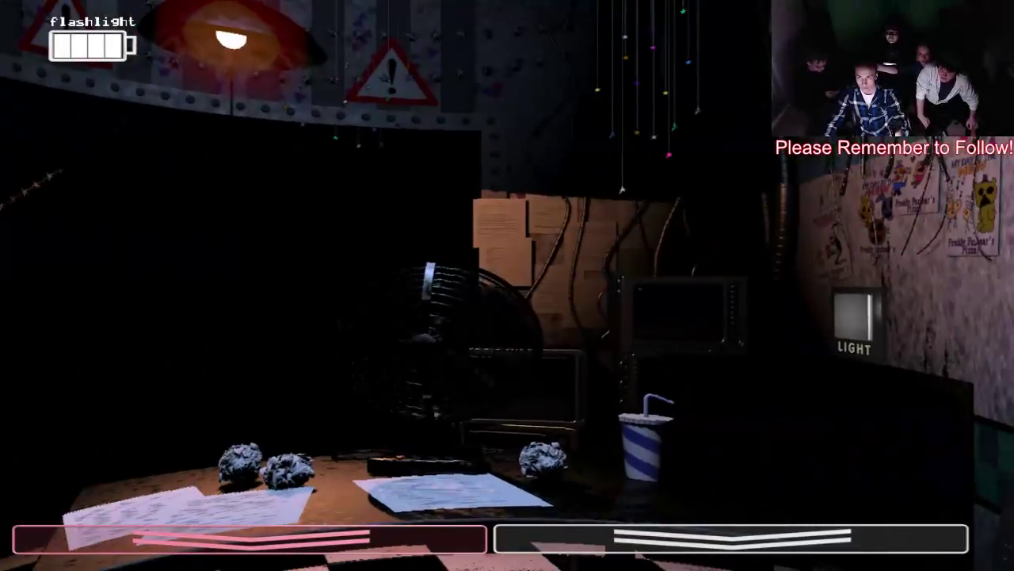
{"action": "left_click", "coordinate": [854, 317]}
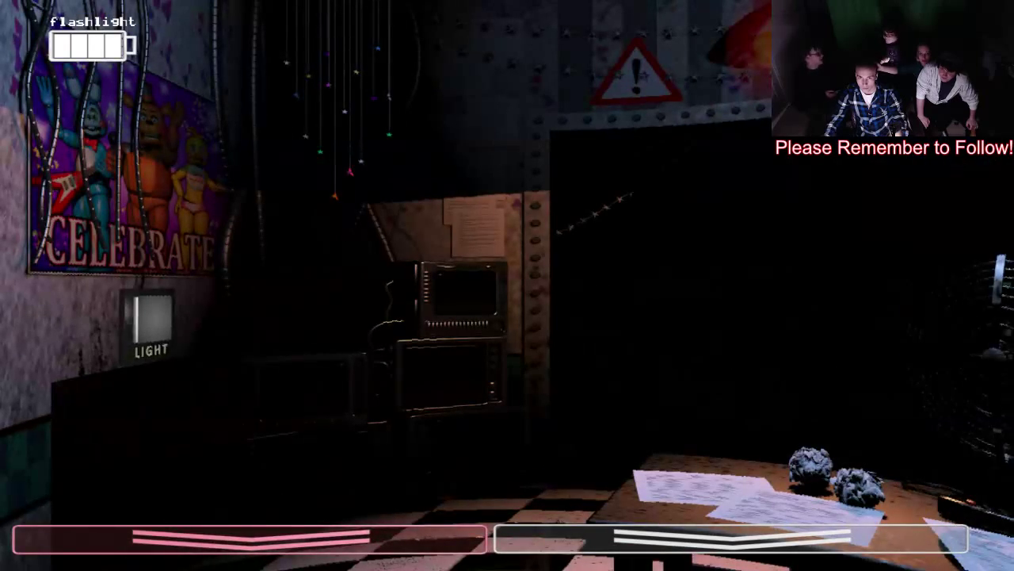
{"action": "left_click", "coordinate": [150, 321]}
{"action": "key", "text": "ctrl"}
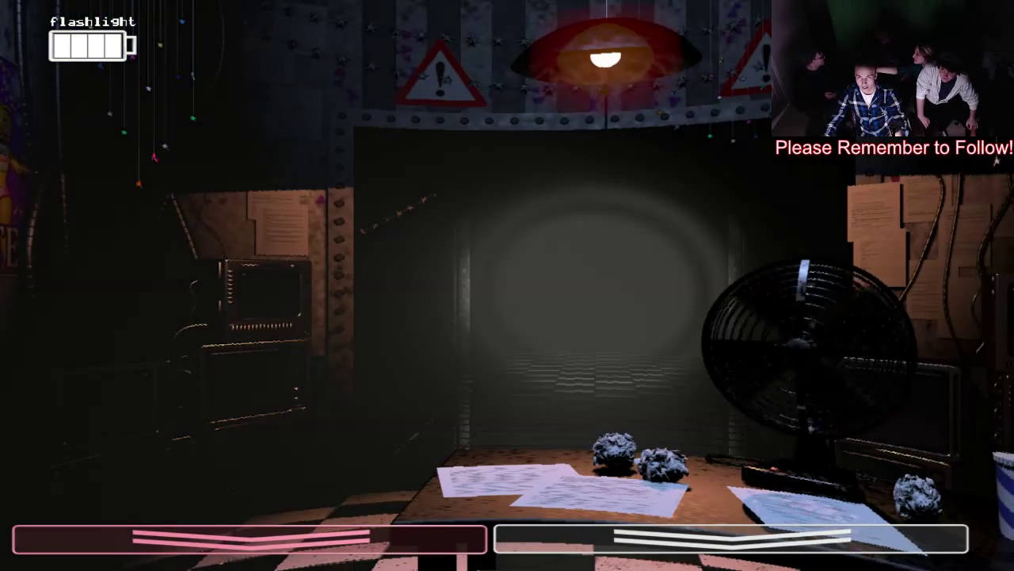
{"action": "key", "text": "ctrl"}
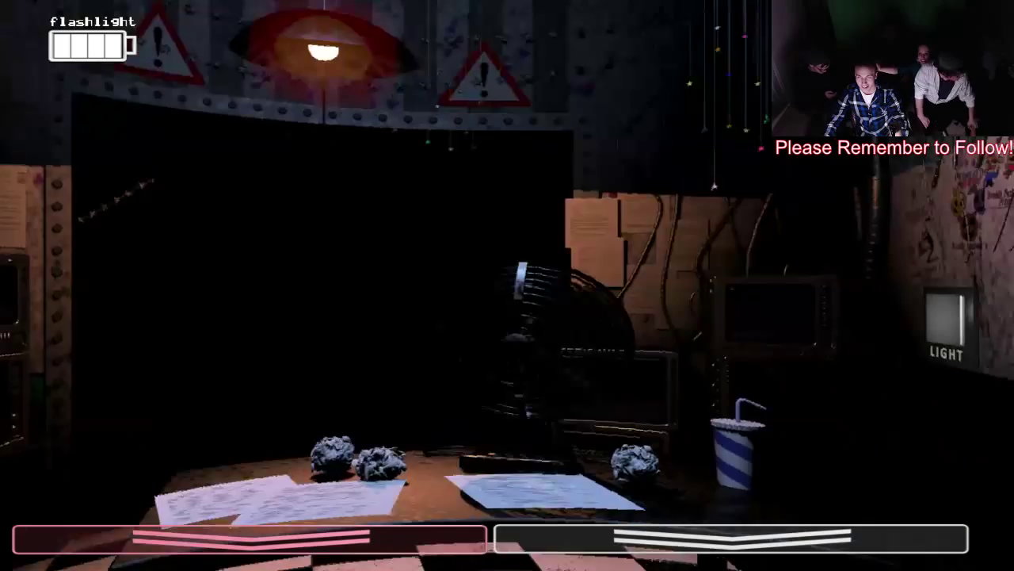
{"action": "left_click", "coordinate": [851, 321]}
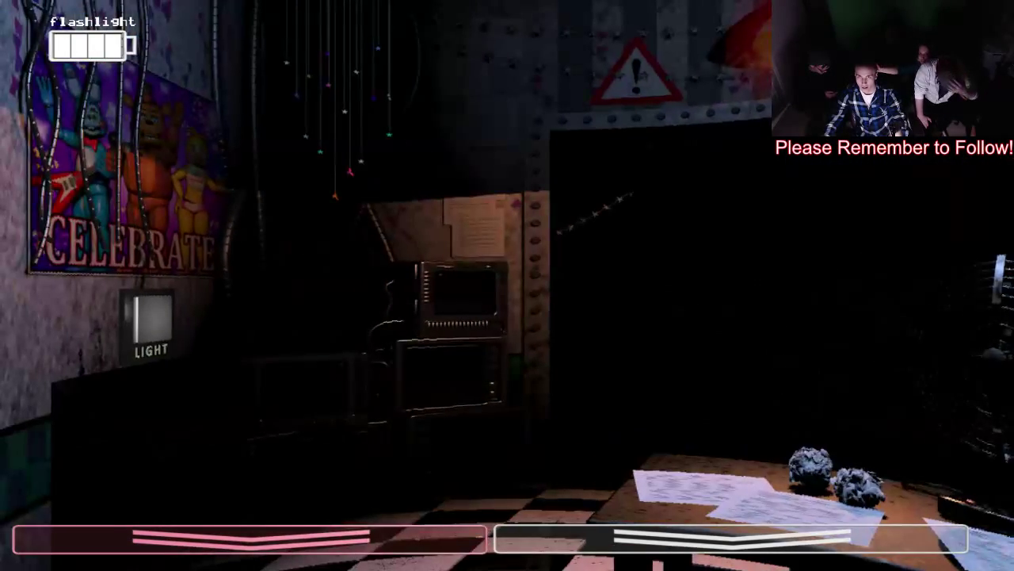
{"action": "left_click", "coordinate": [150, 321]}
{"action": "key", "text": "ctrl"}
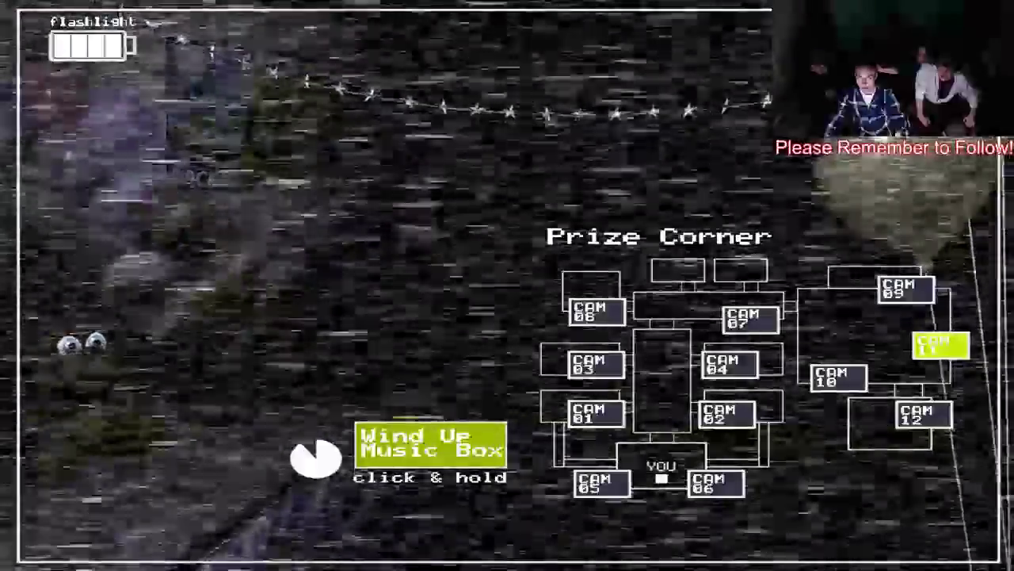
Step: Top up the music box, then light both vents and flash the hallway
{"action": "left_click", "coordinate": [430, 443]}
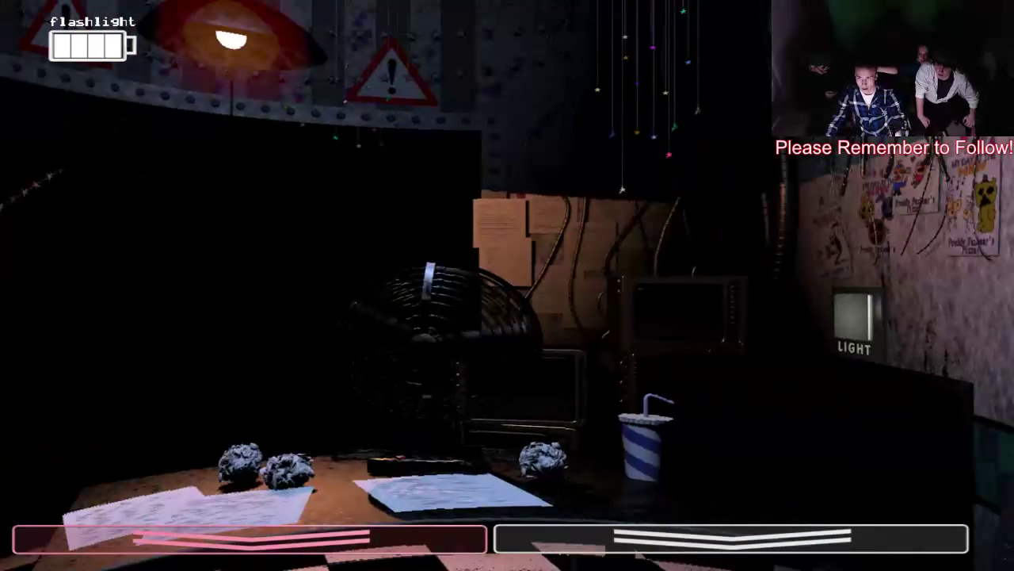
{"action": "left_click", "coordinate": [848, 317]}
{"action": "key", "text": "ctrl"}
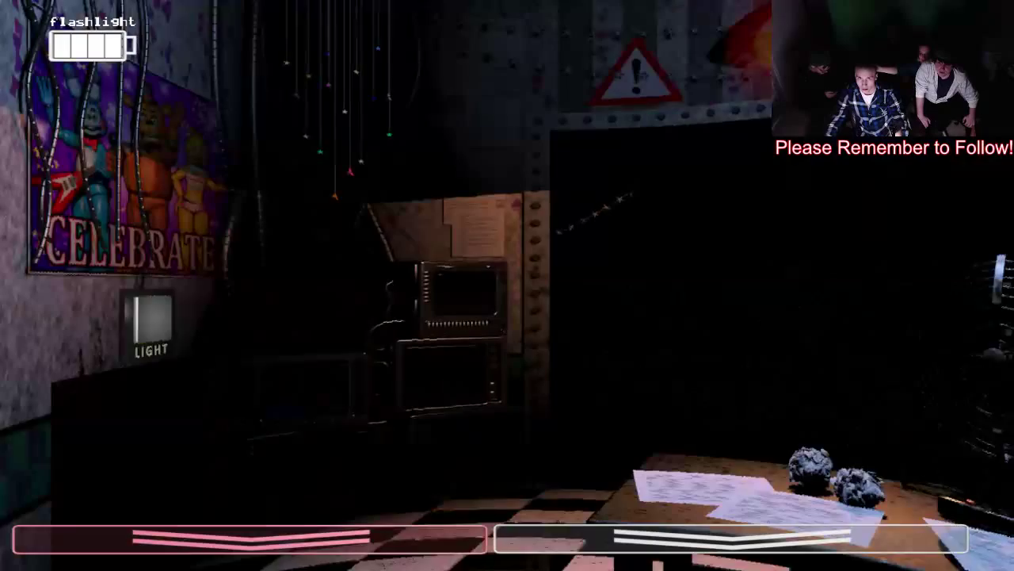
{"action": "key", "text": "ctrl"}
{"action": "left_click", "coordinate": [913, 321]}
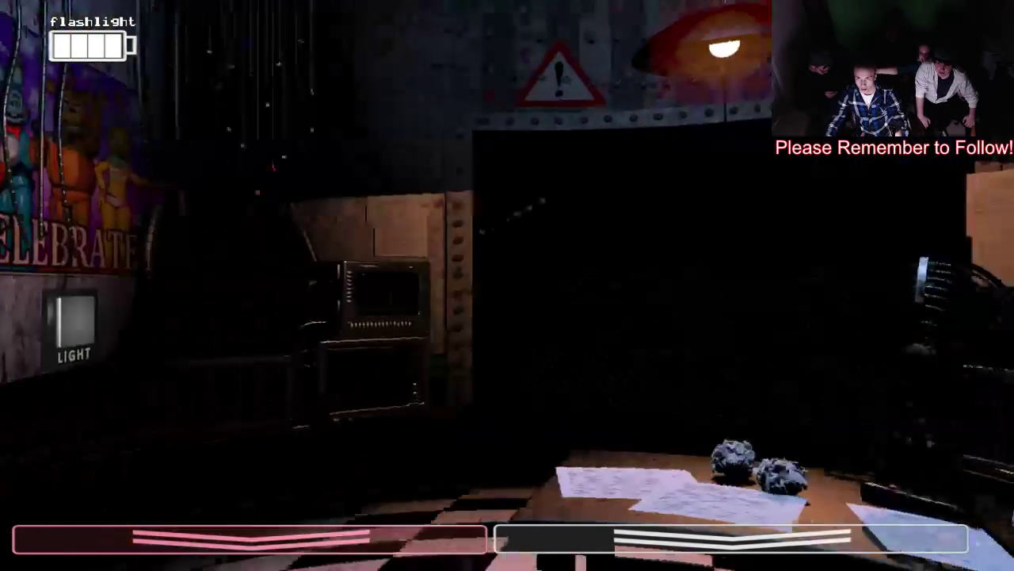
{"action": "left_click", "coordinate": [152, 319]}
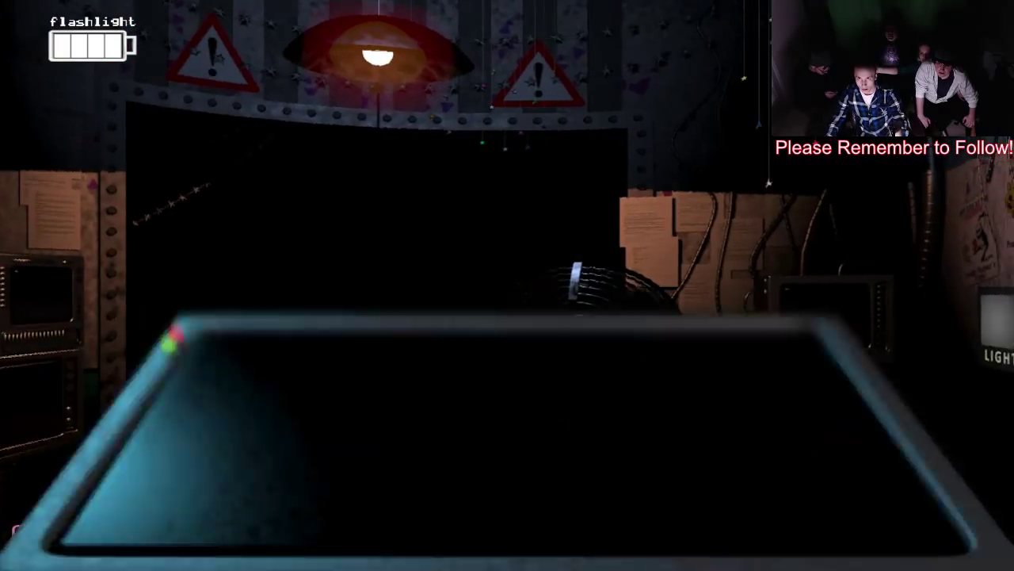
Step: Wind the music box again, then check both vents and the hallway repeatedly
{"action": "left_click", "coordinate": [431, 444]}
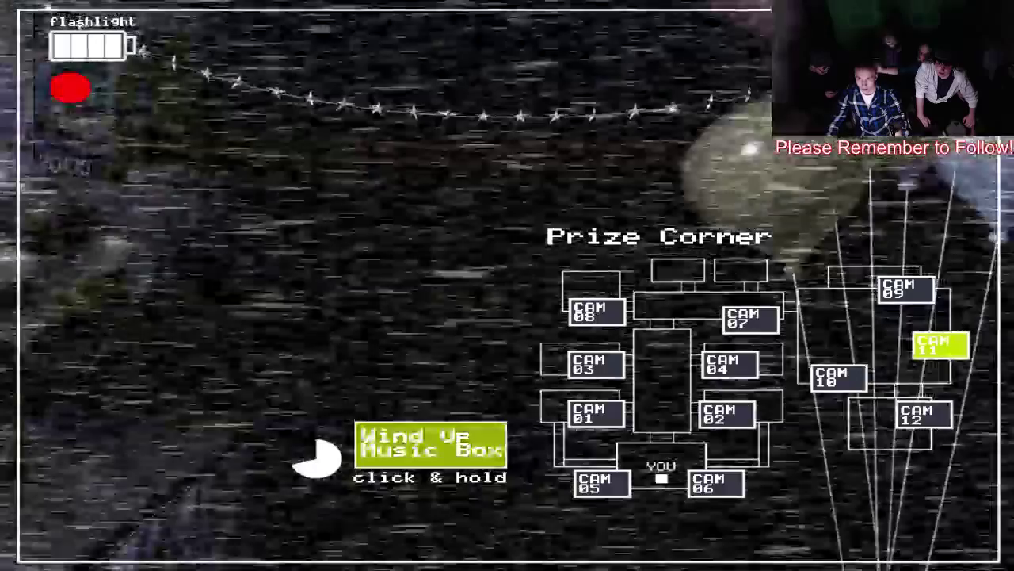
{"action": "key", "text": "ctrl"}
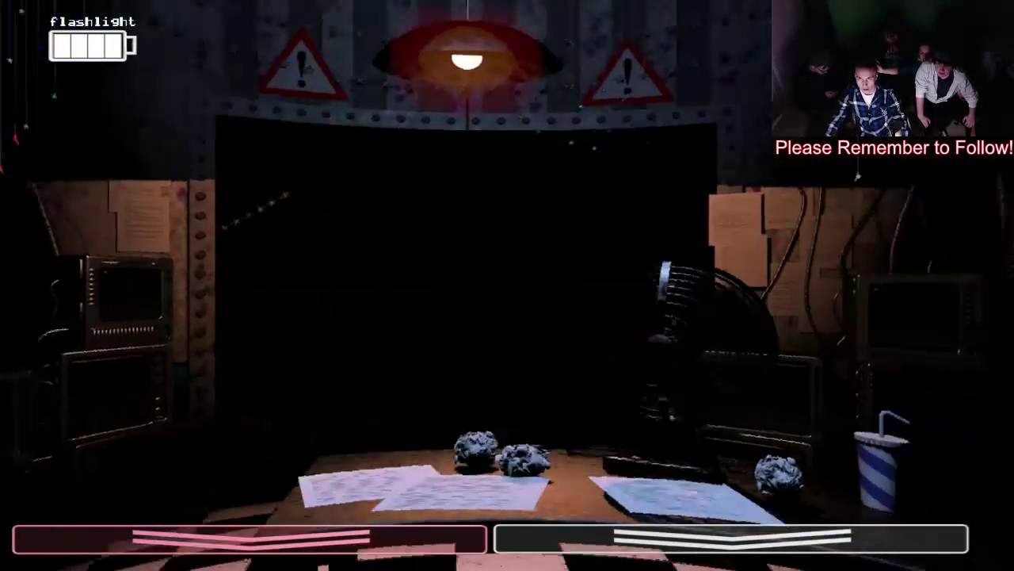
{"action": "left_click", "coordinate": [855, 317]}
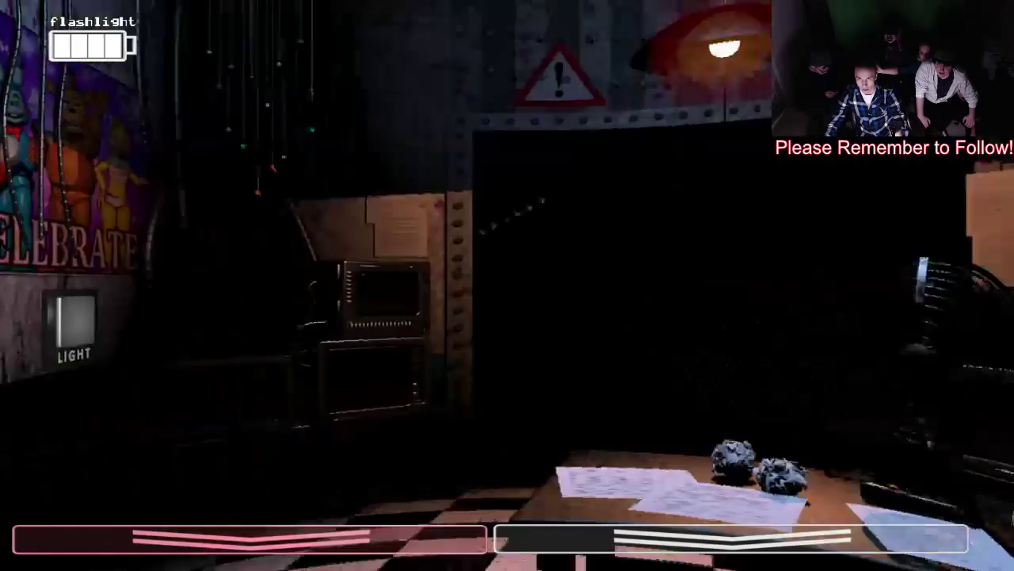
{"action": "left_click", "coordinate": [150, 321]}
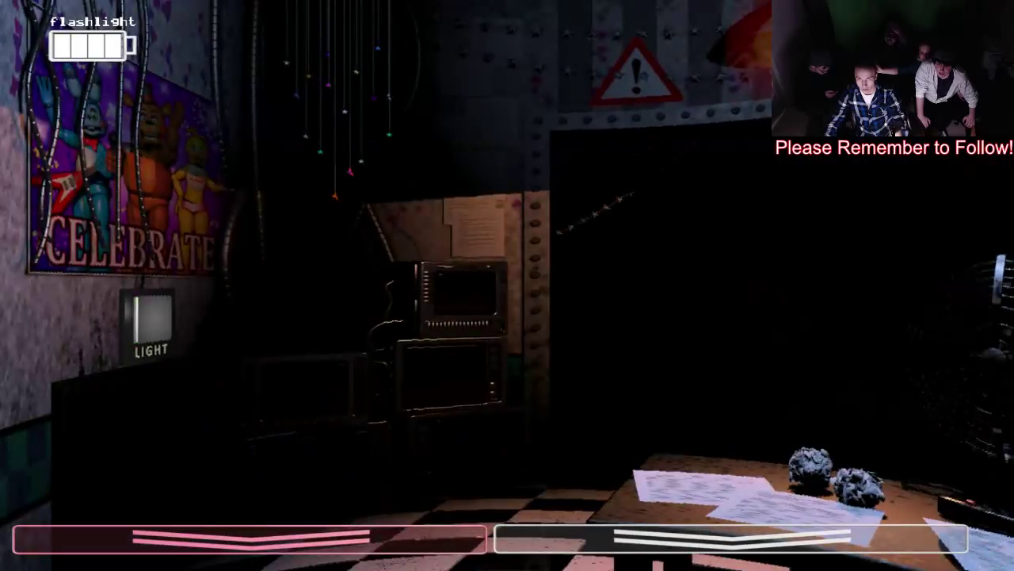
{"action": "key", "text": "ctrl"}
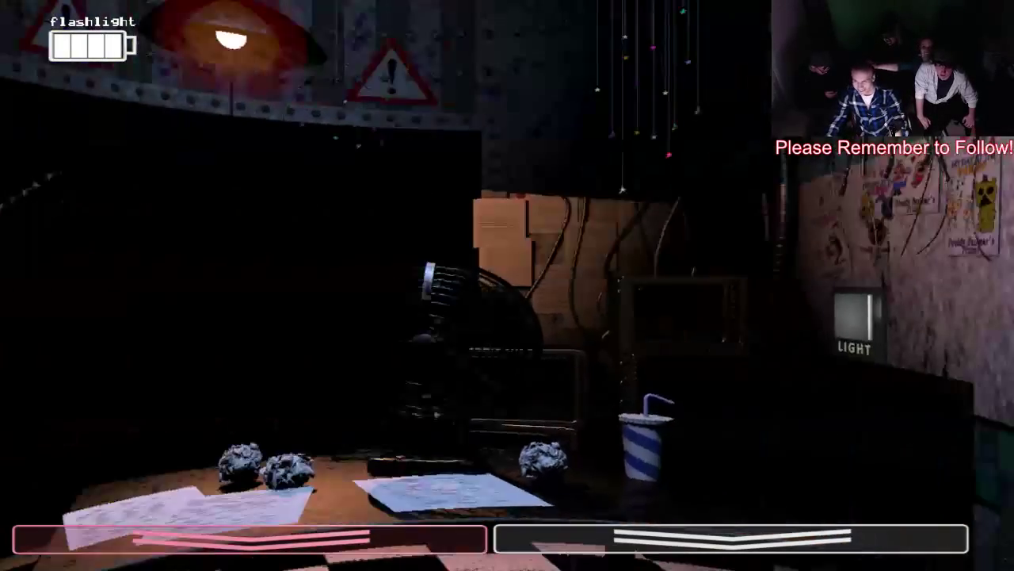
{"action": "left_click", "coordinate": [851, 317]}
{"action": "key", "text": "ctrl"}
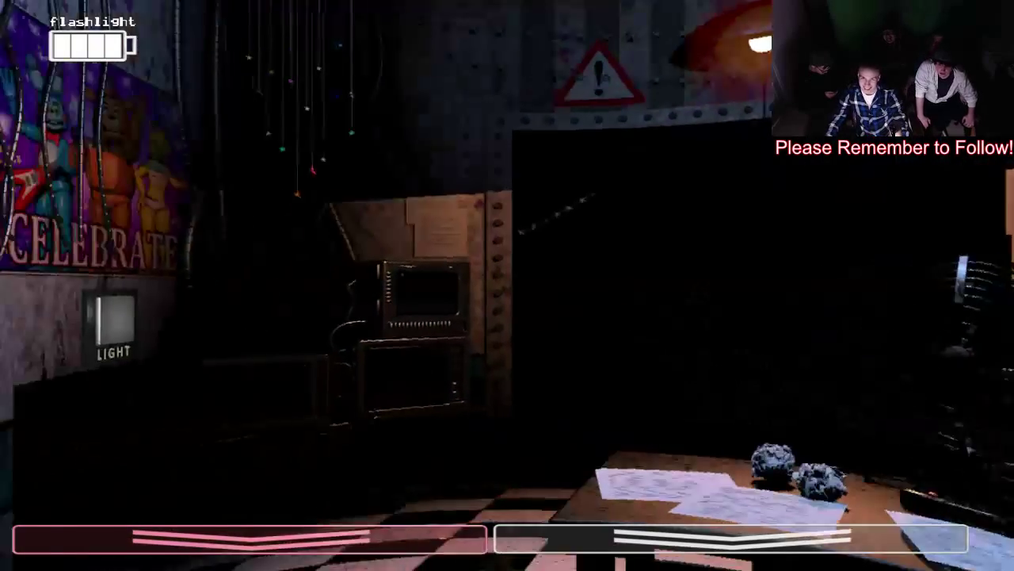
{"action": "left_click", "coordinate": [152, 318]}
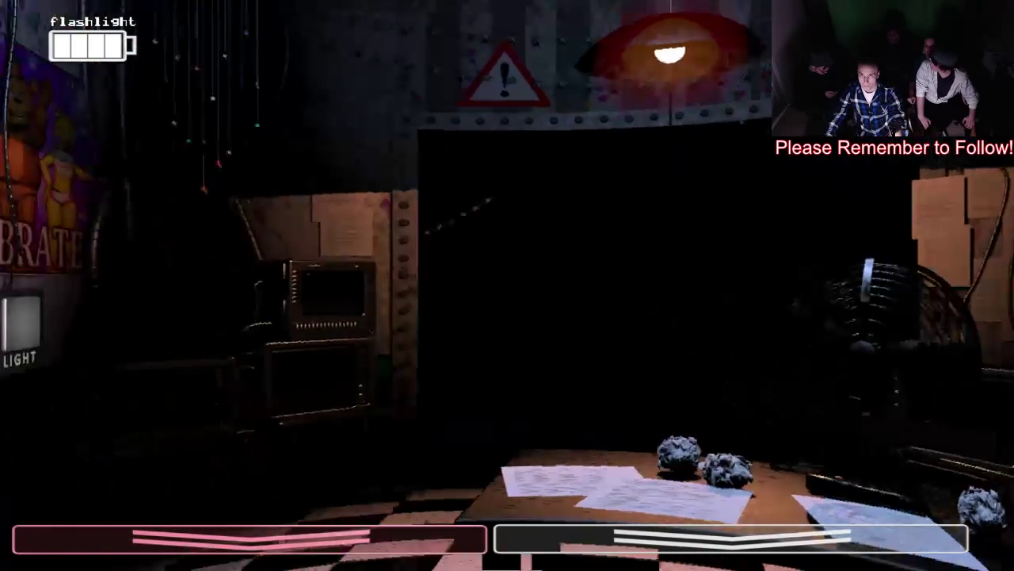
{"action": "left_click", "coordinate": [151, 318]}
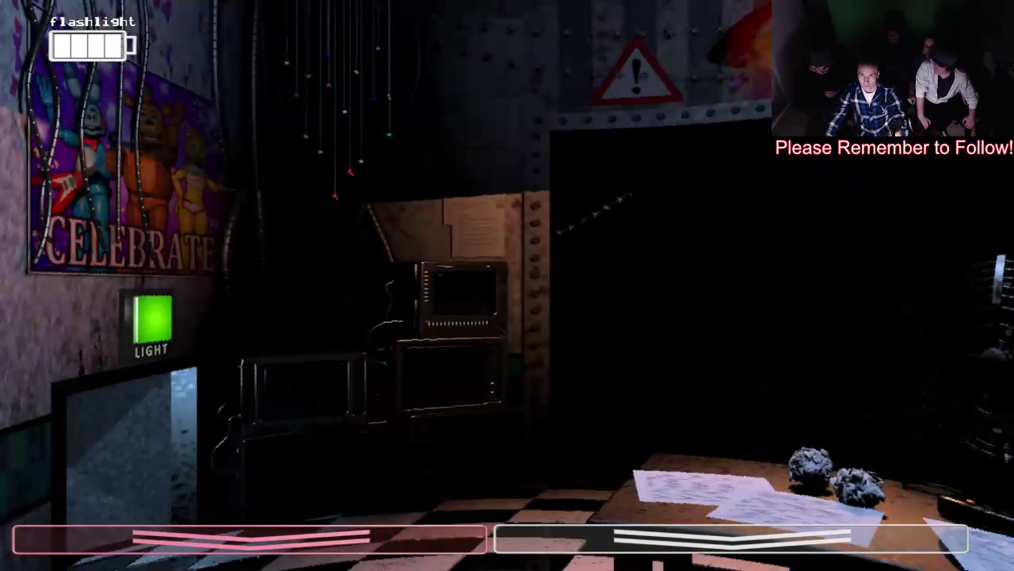
Step: Rewind the music box, check the right vent, and repeatedly flash Foxy in the hallway
{"action": "key", "text": "ctrl"}
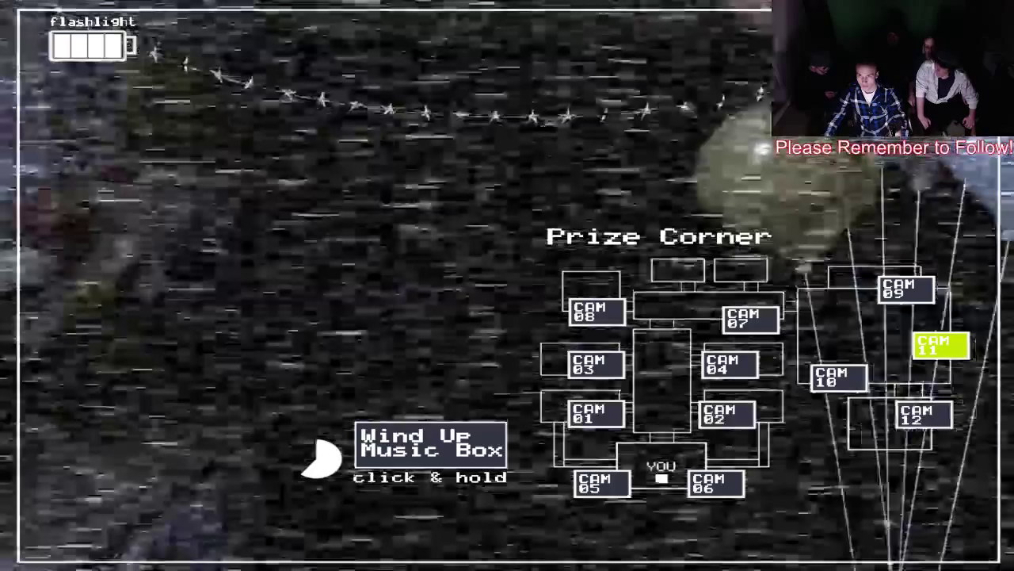
{"action": "left_click", "coordinate": [430, 443]}
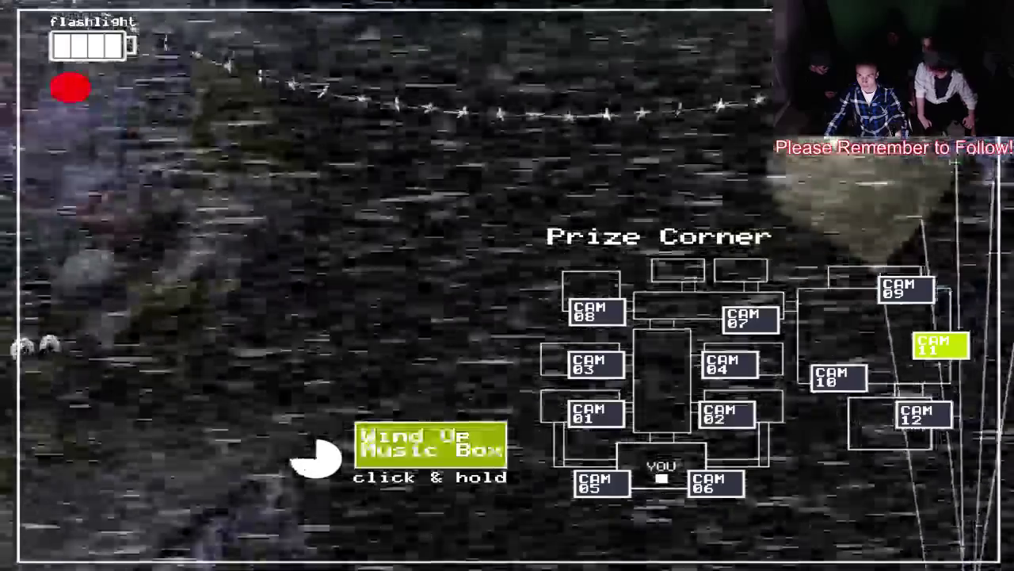
{"action": "key", "text": "ctrl"}
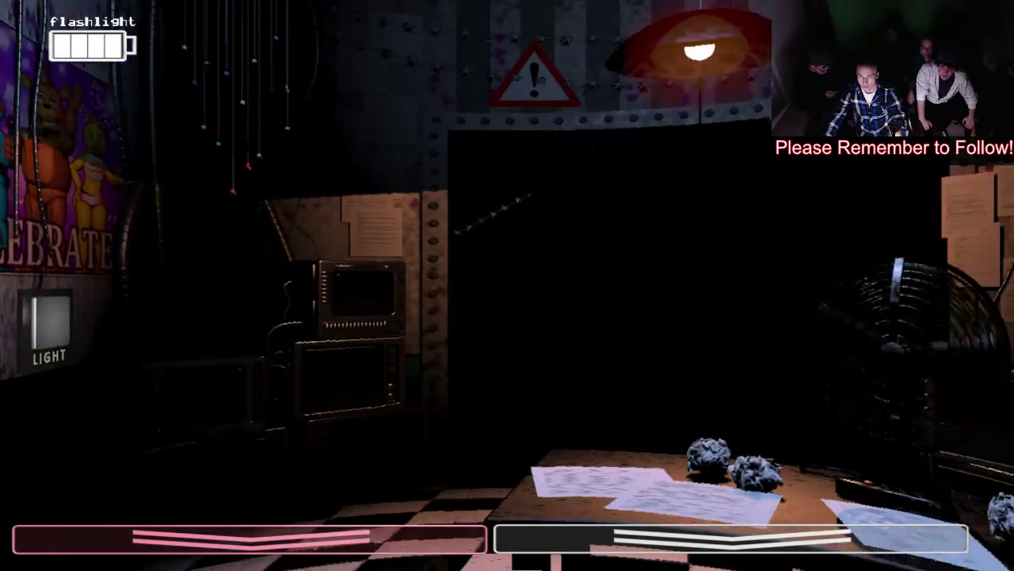
{"action": "key", "text": "ctrl"}
{"action": "left_click", "coordinate": [853, 317]}
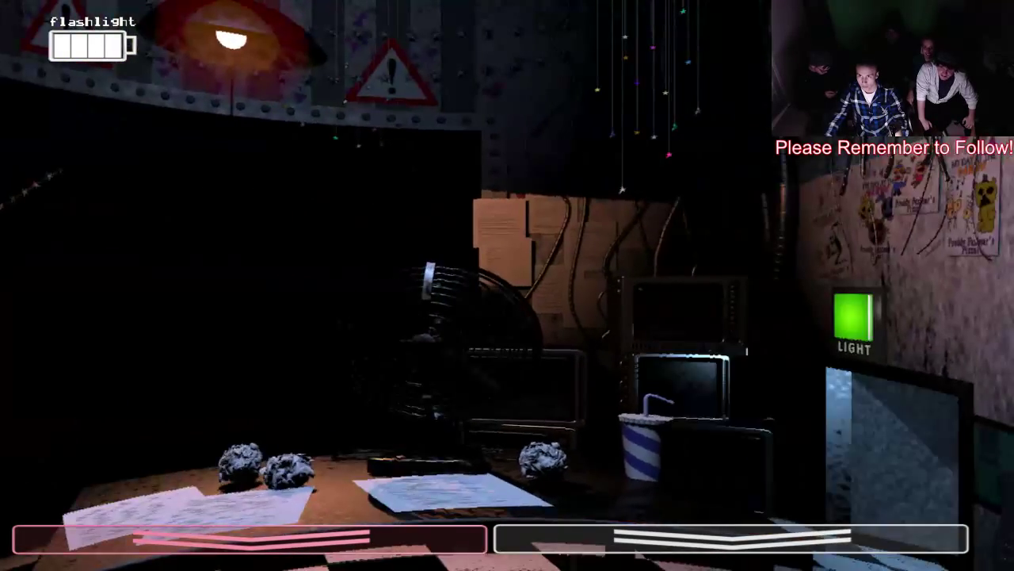
{"action": "key", "text": "ctrl"}
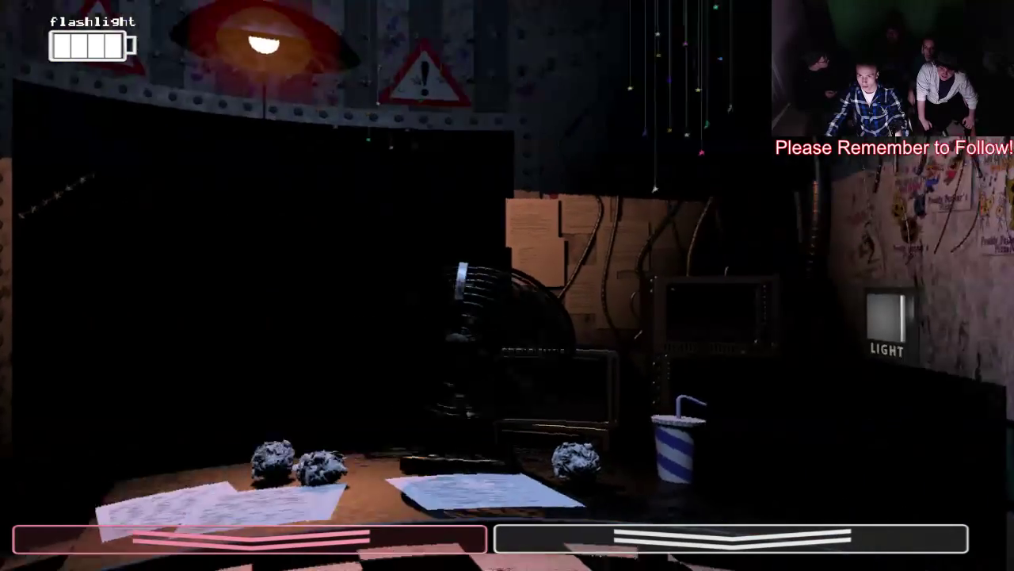
{"action": "left_click", "coordinate": [853, 317]}
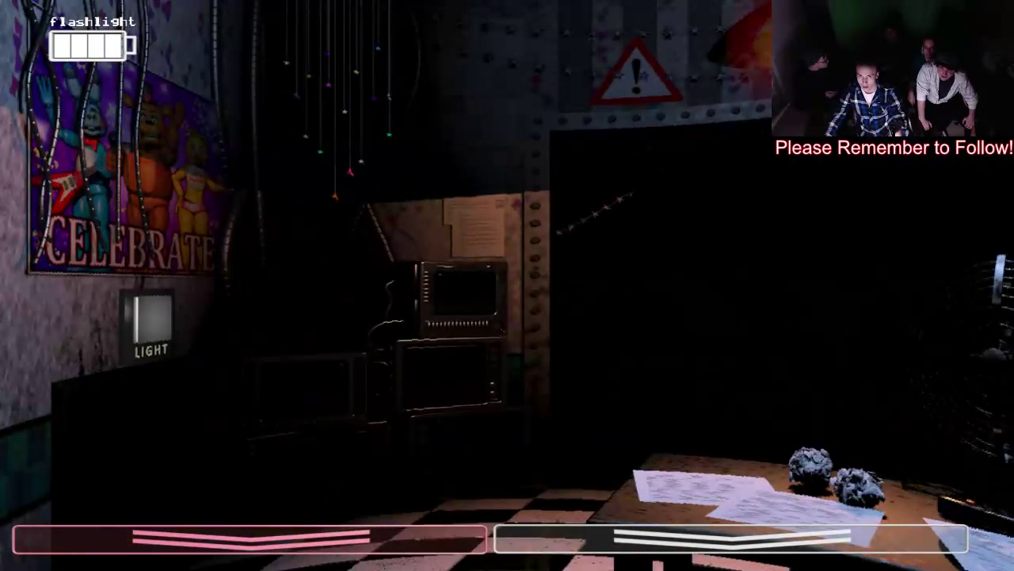
{"action": "key", "text": "ctrl"}
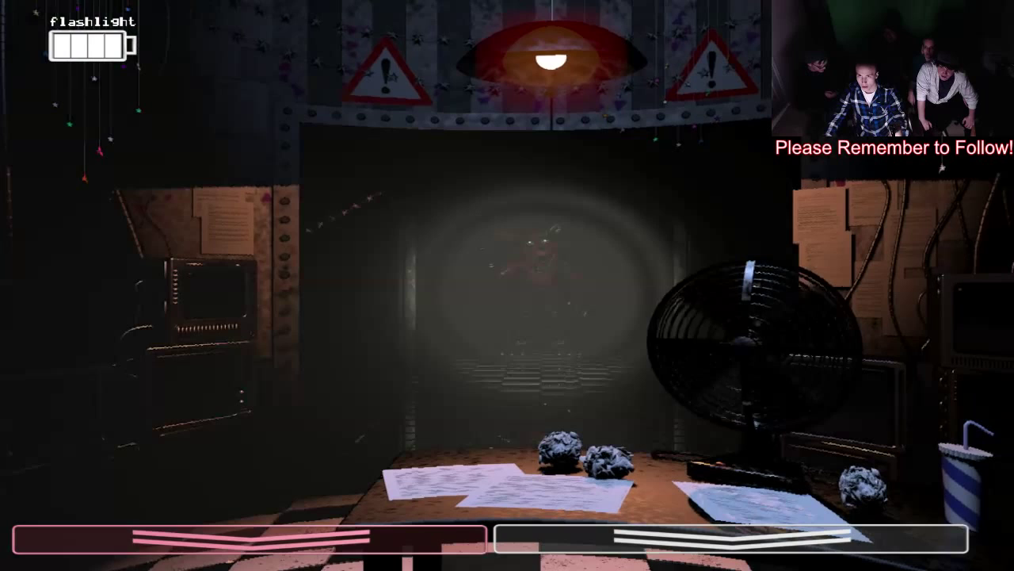
{"action": "key", "text": "ctrl"}
{"action": "key", "text": "ctrl"}
{"action": "key", "text": "ctrl"}
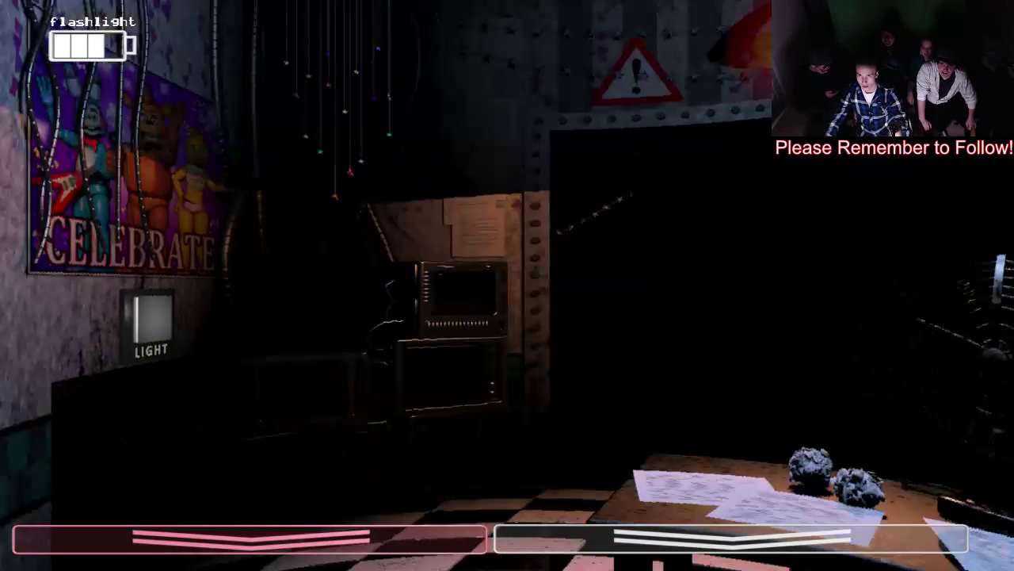
Step: Light the left vent and keep flashing the hallway to drive Foxy back
{"action": "left_click", "coordinate": [152, 319]}
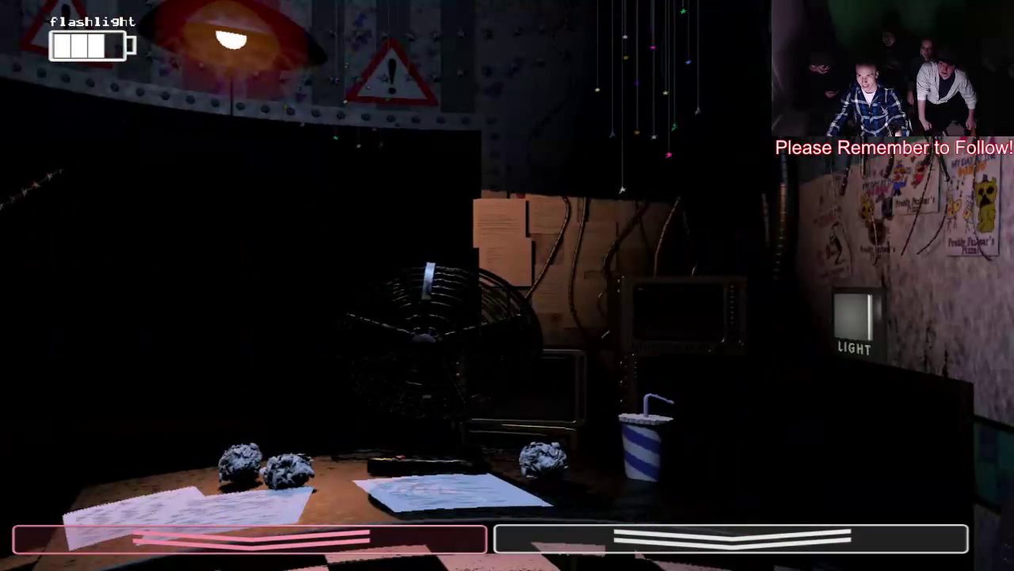
{"action": "key", "text": "ctrl"}
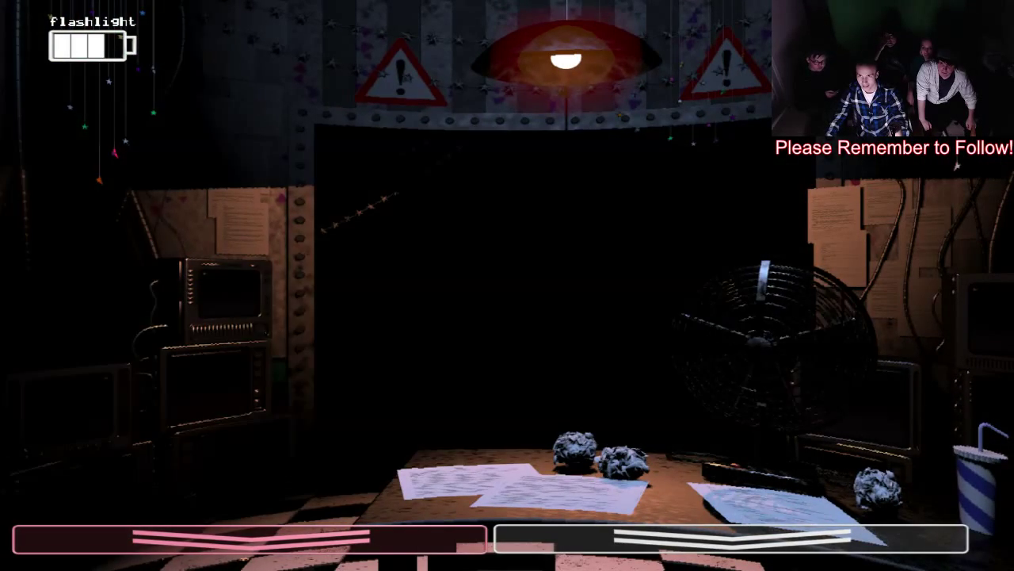
{"action": "key", "text": "ctrl"}
{"action": "key", "text": "ctrl"}
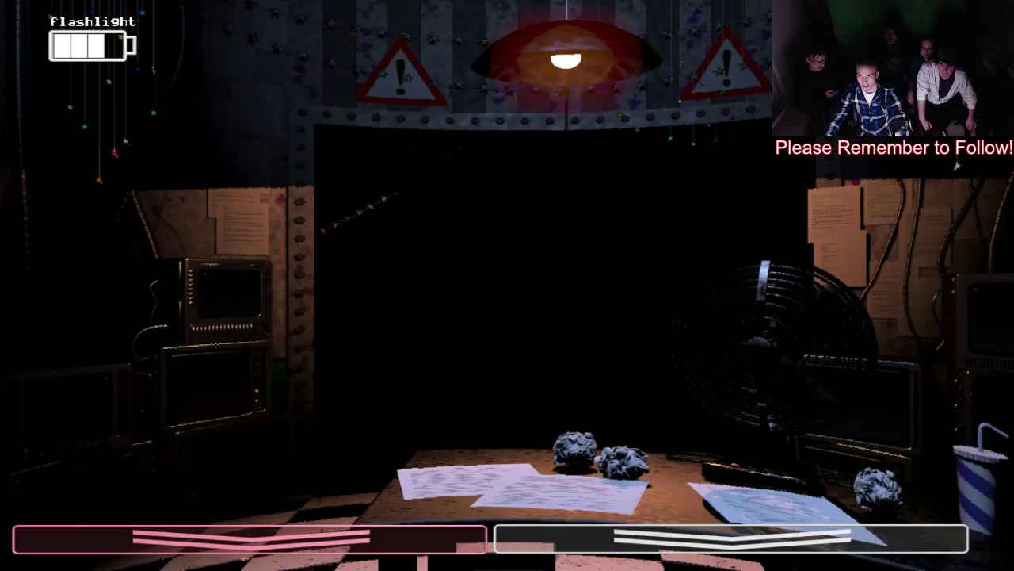
{"action": "key", "text": "ctrl"}
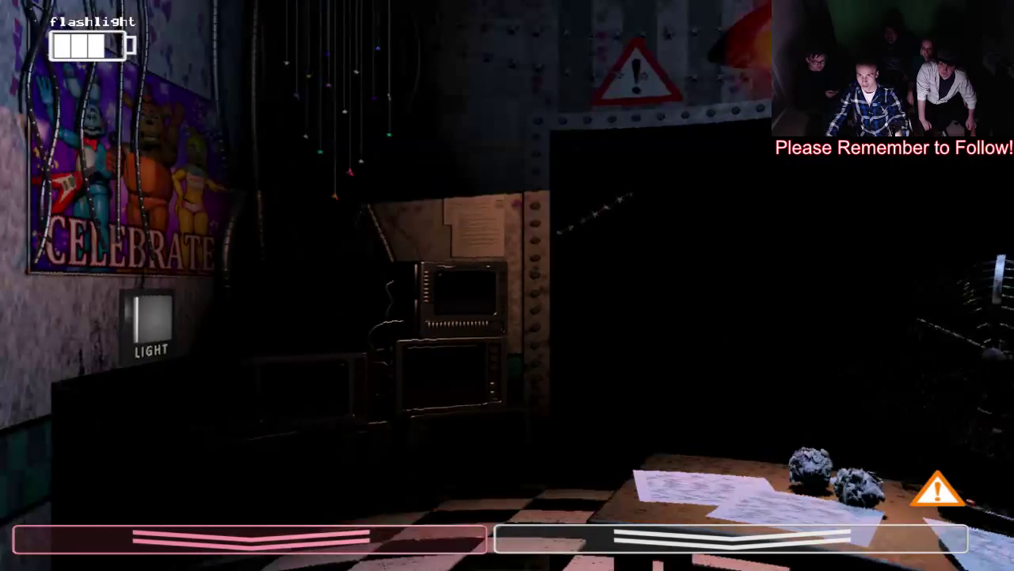
Step: Light the left vent and wind the music box to nearly full, flashing the hallway between
{"action": "left_click", "coordinate": [151, 325]}
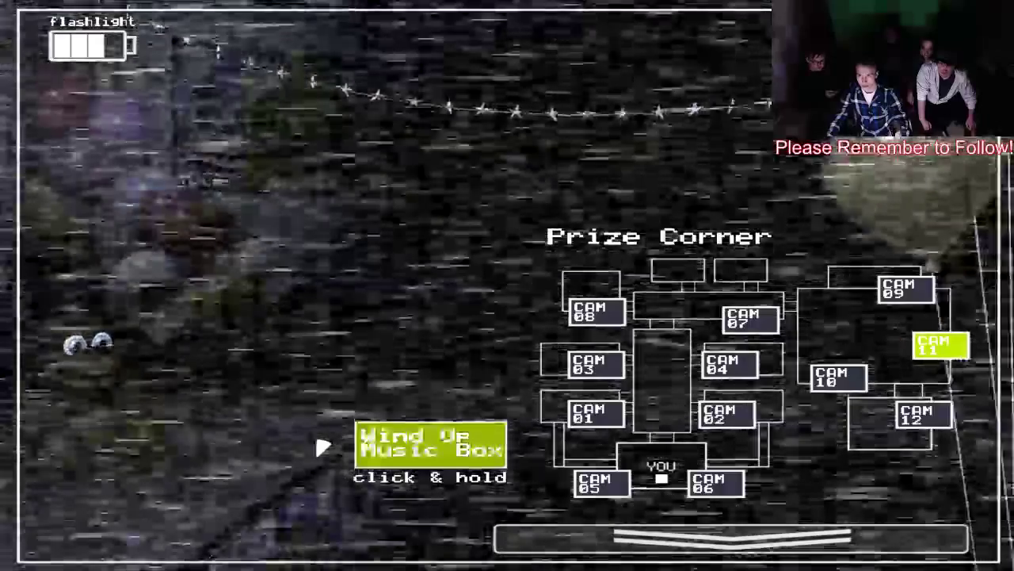
{"action": "left_click_drag", "start_coordinate": [430, 442], "coordinate": [431, 442]}
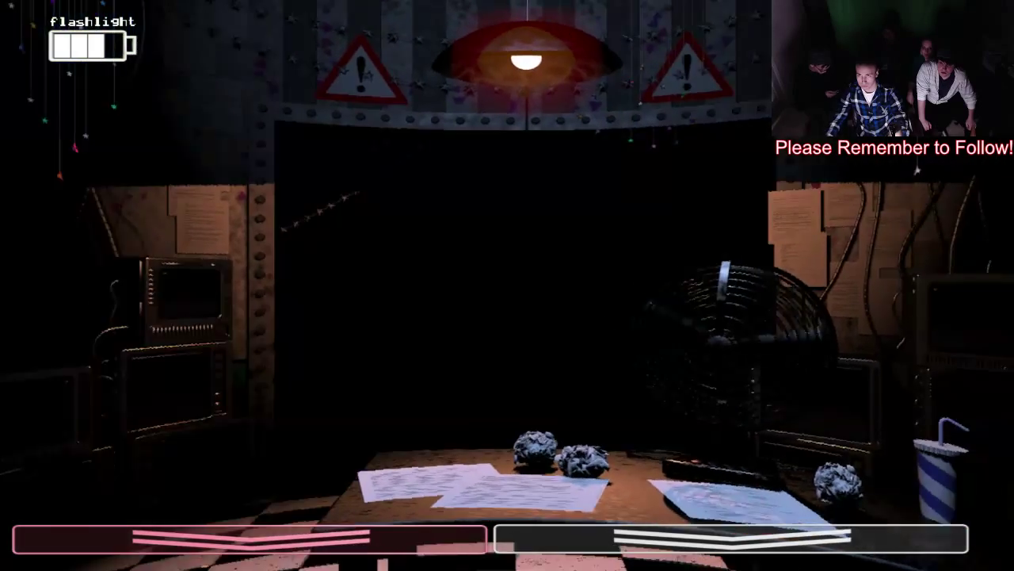
{"action": "key", "text": "ctrl"}
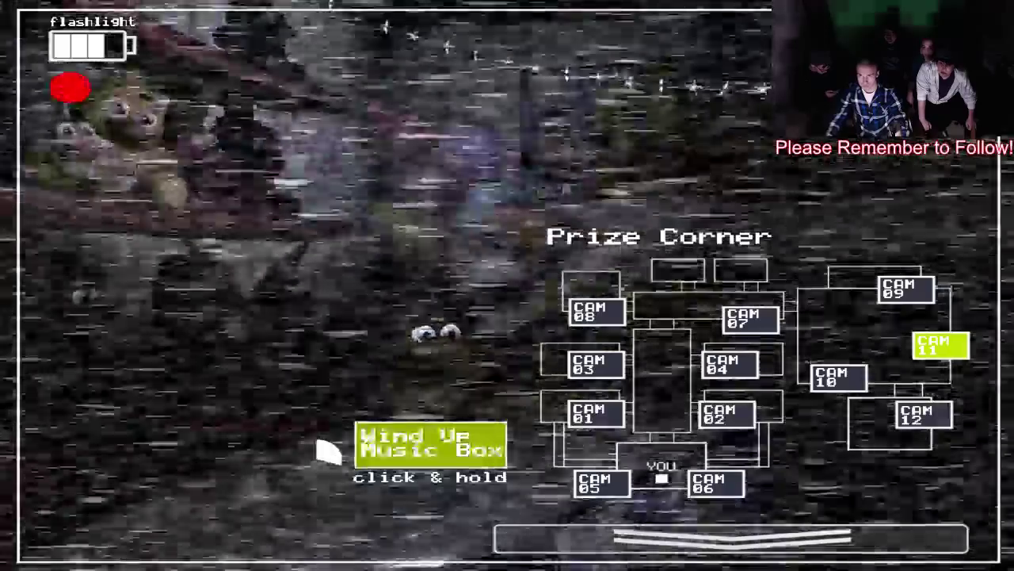
{"action": "left_click_drag", "start_coordinate": [430, 446], "coordinate": [431, 445]}
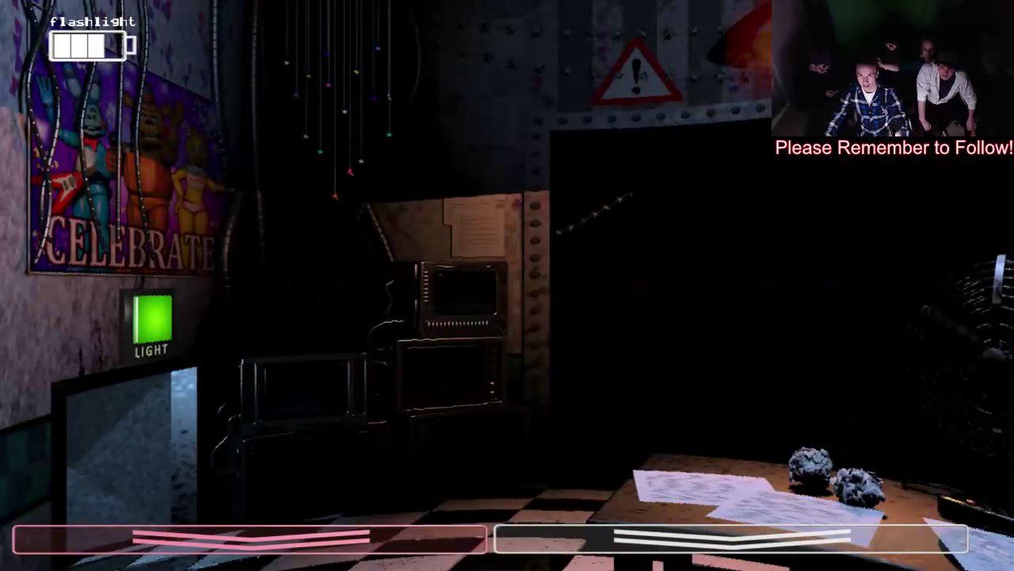
Step: Flash Foxy in the hallway and light the left vent, revealing Toy Chica
{"action": "key", "text": "ctrl"}
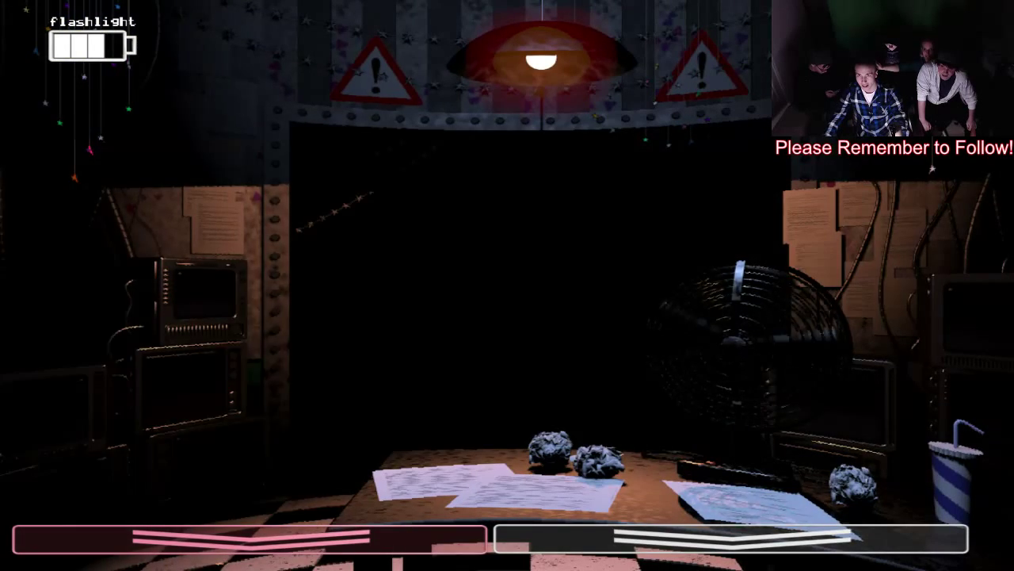
{"action": "key", "text": "ctrl"}
{"action": "key", "text": "ctrl"}
{"action": "key", "text": "ctrl"}
{"action": "key", "text": "ctrl"}
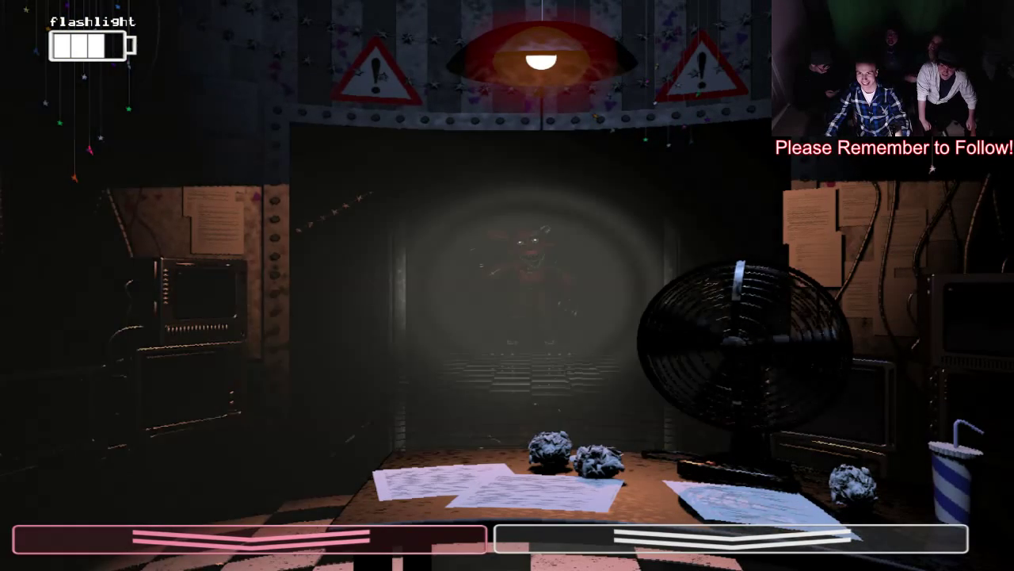
{"action": "key", "text": "ctrl"}
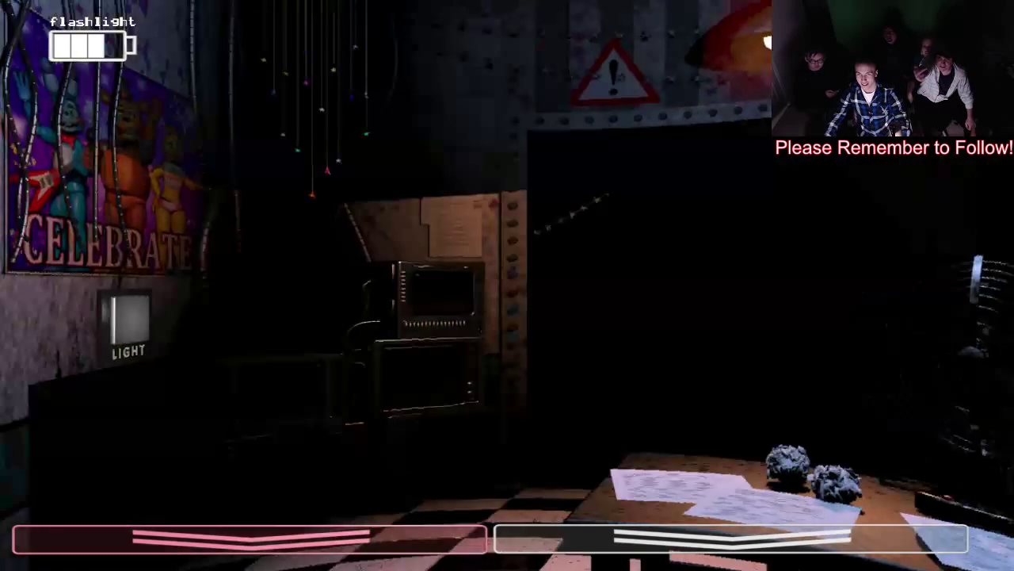
{"action": "left_click", "coordinate": [150, 321]}
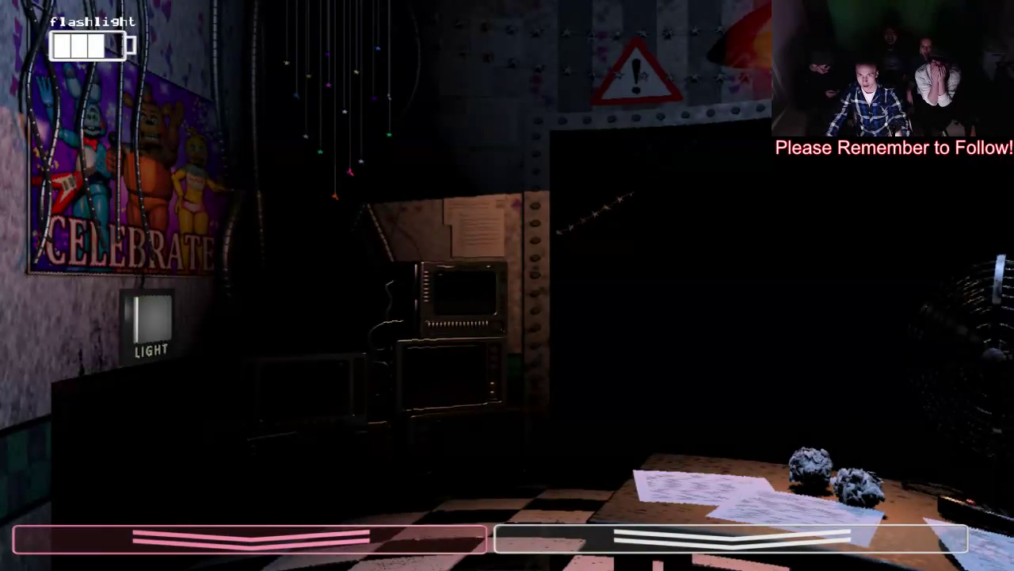
Step: Wind the Prize Corner music box, check both vents, and watch Toy Chica in the hallway
{"action": "key", "text": "ctrl"}
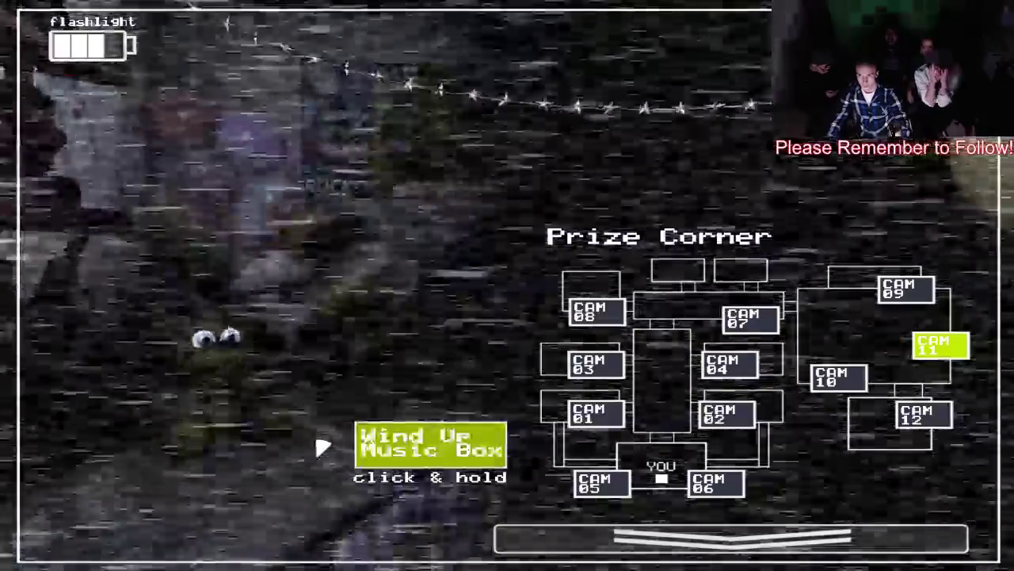
{"action": "left_click", "coordinate": [431, 443]}
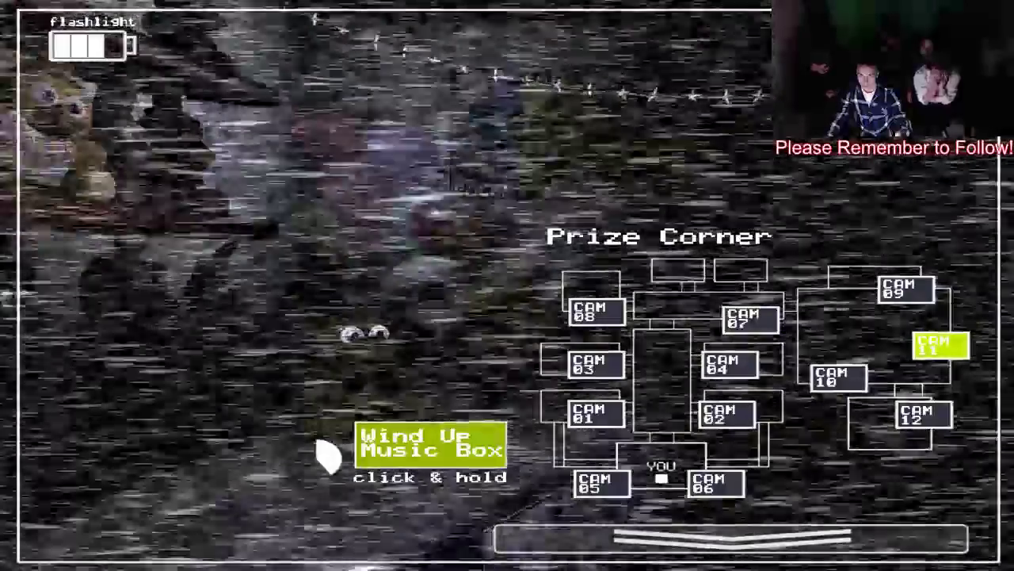
{"action": "key", "text": "ctrl"}
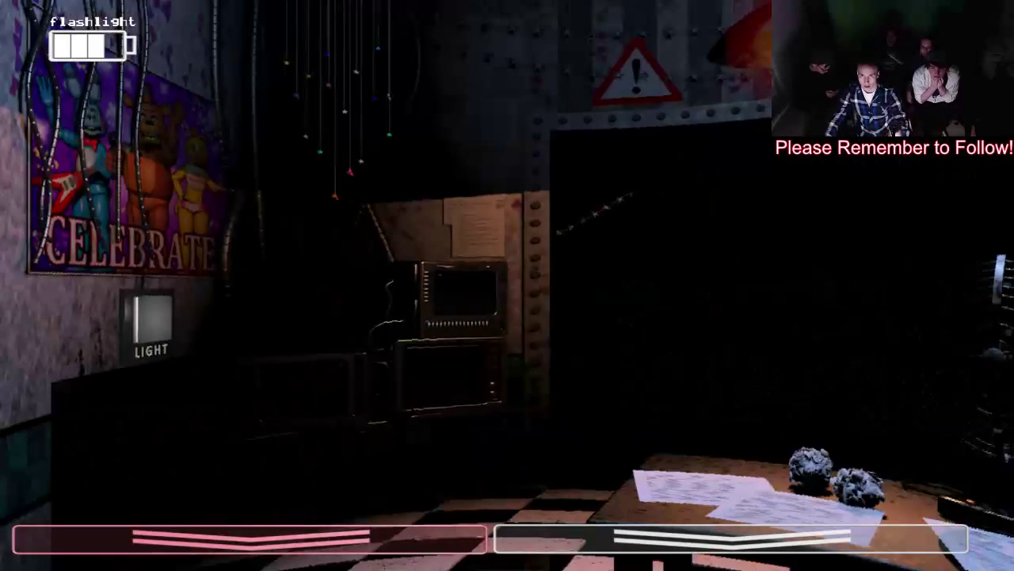
{"action": "left_click", "coordinate": [152, 317]}
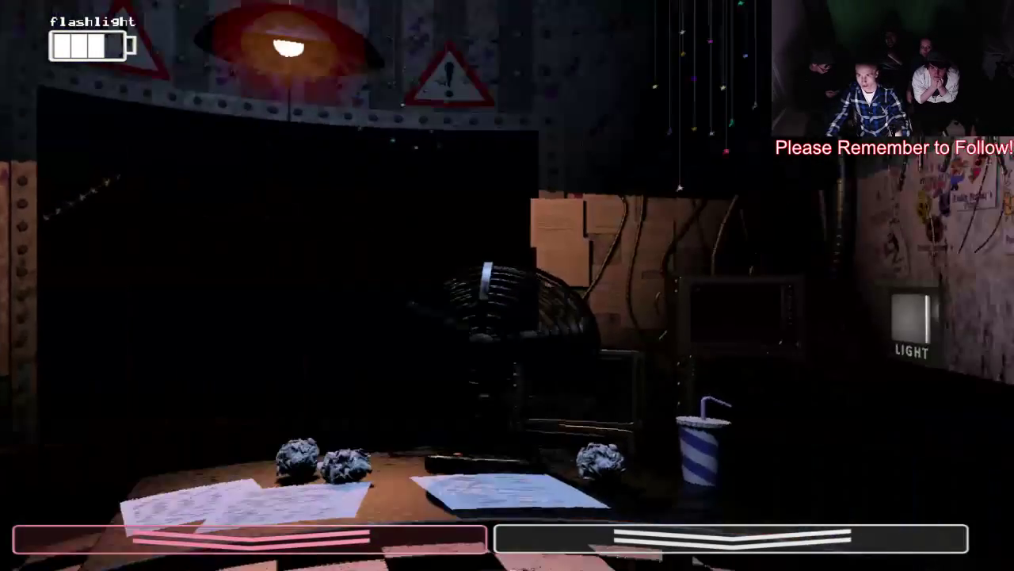
{"action": "left_click", "coordinate": [853, 317]}
{"action": "key", "text": "ctrl"}
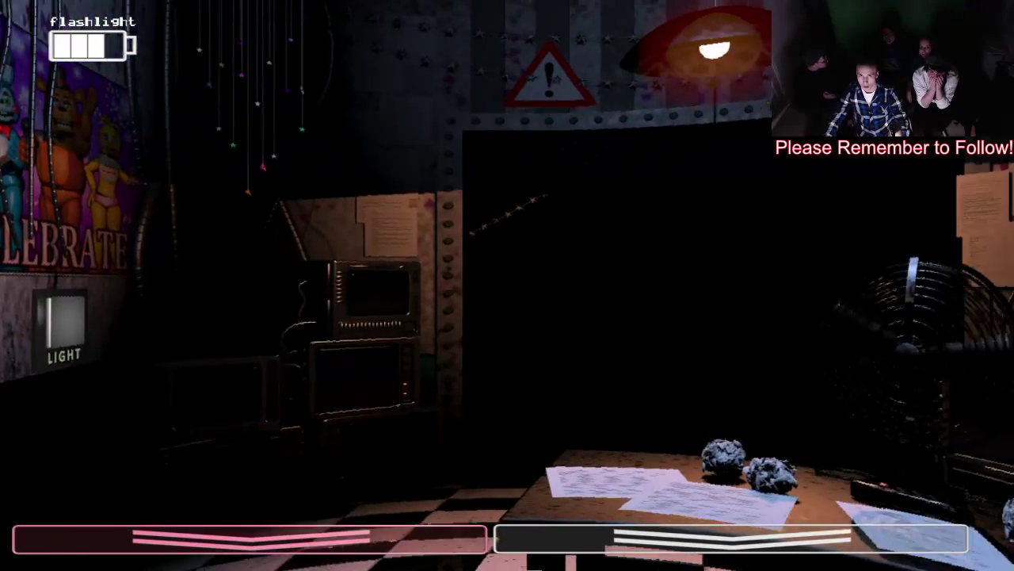
{"action": "key", "text": "ctrl"}
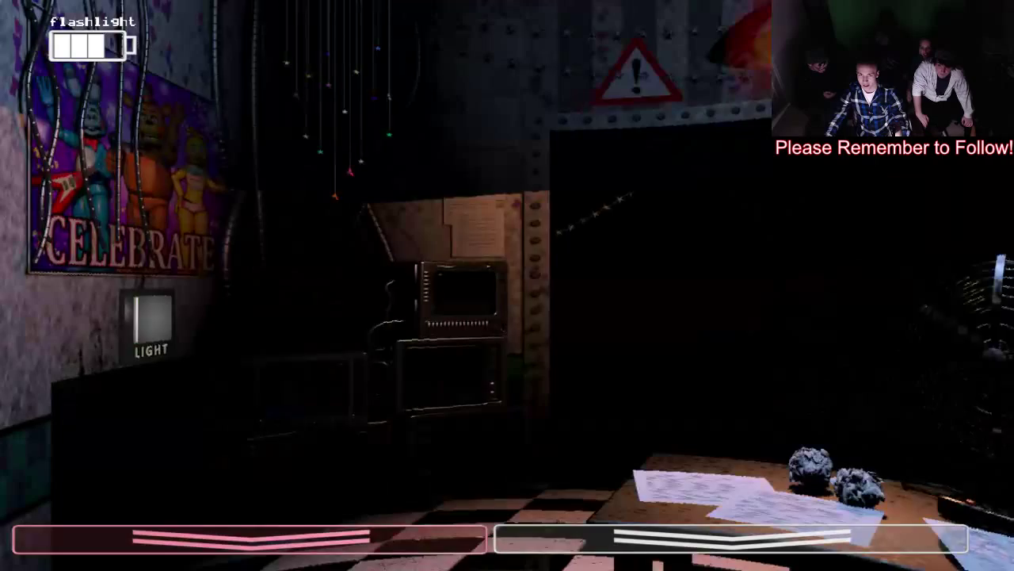
Step: Wind the music box to about three-quarters, check the right vent, and flash Toy Chica in the hallway
{"action": "key", "text": "ctrl"}
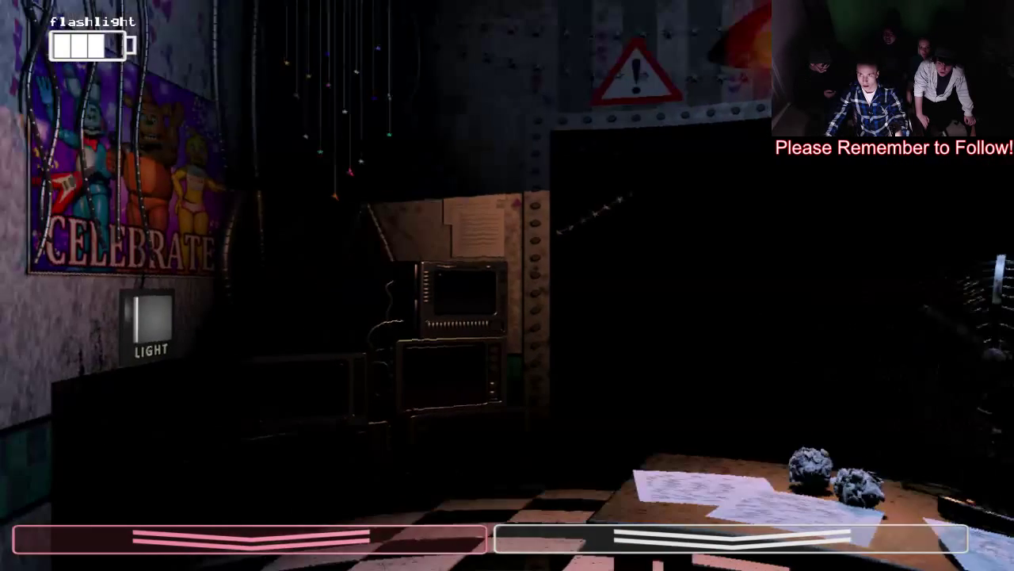
{"action": "key", "text": "ctrl"}
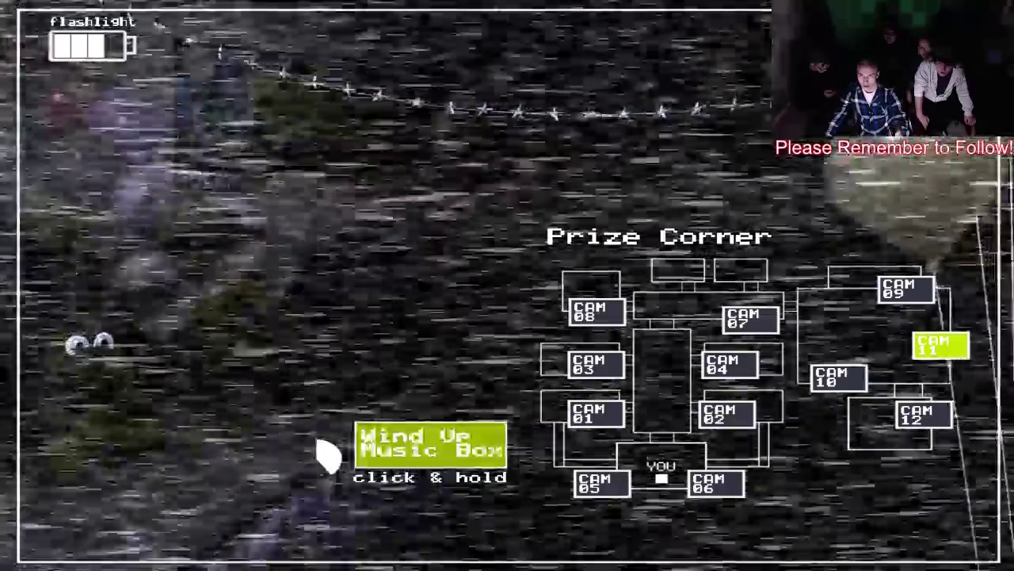
{"action": "left_click_drag", "start_coordinate": [430, 445], "coordinate": [430, 446]}
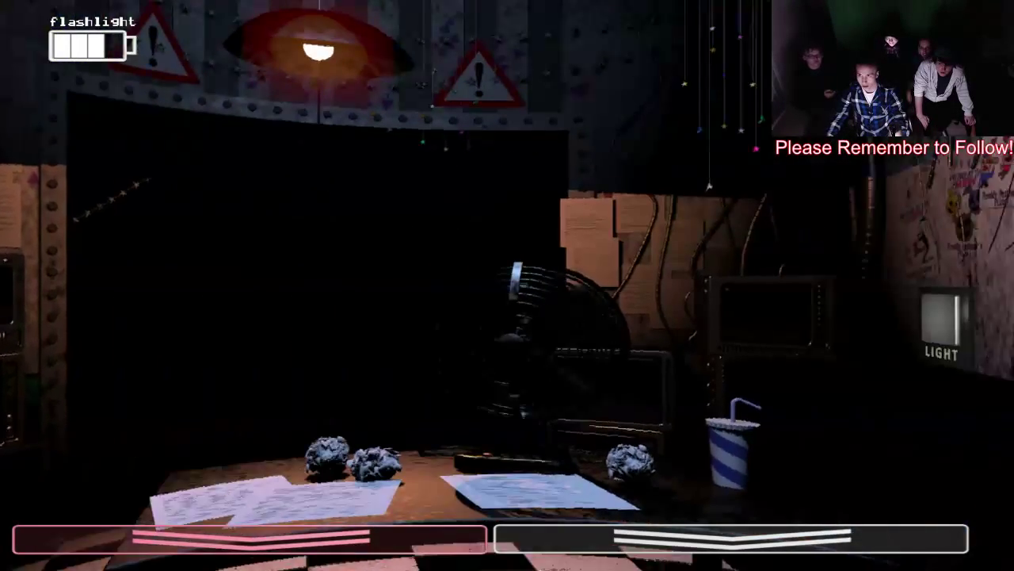
{"action": "left_click", "coordinate": [895, 321]}
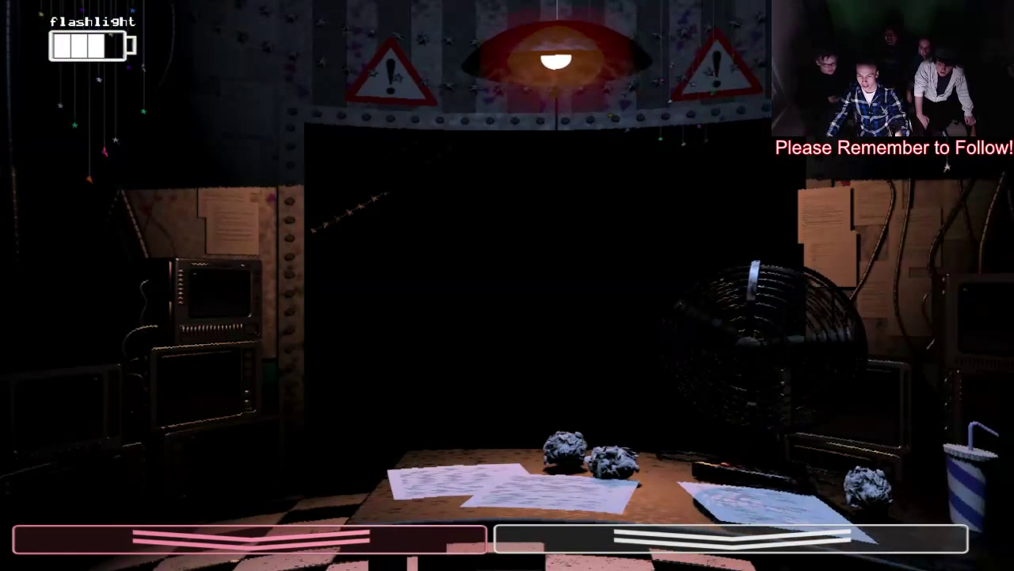
{"action": "key", "text": "ctrl"}
{"action": "key", "text": "ctrl"}
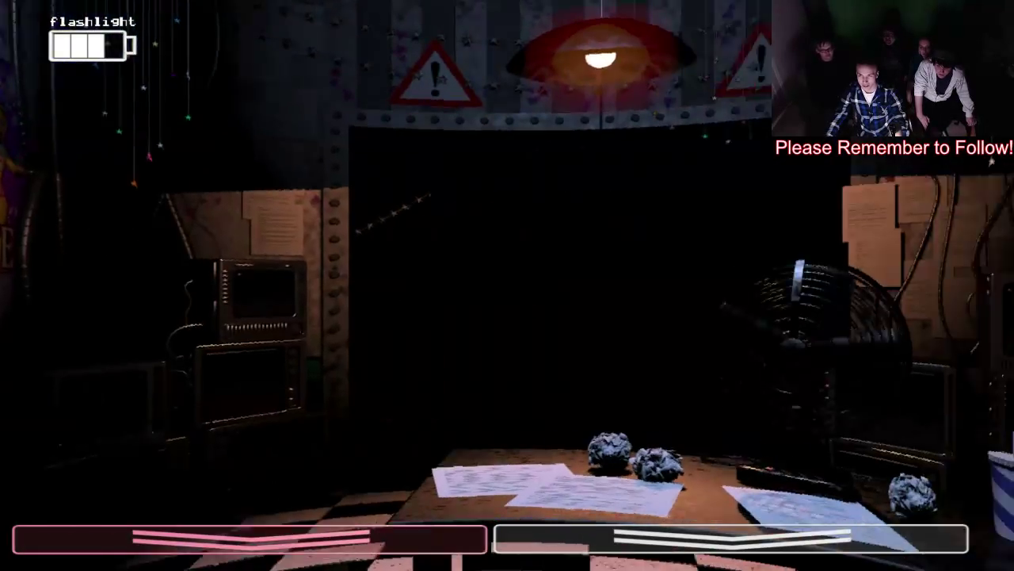
{"action": "key", "text": "ctrl"}
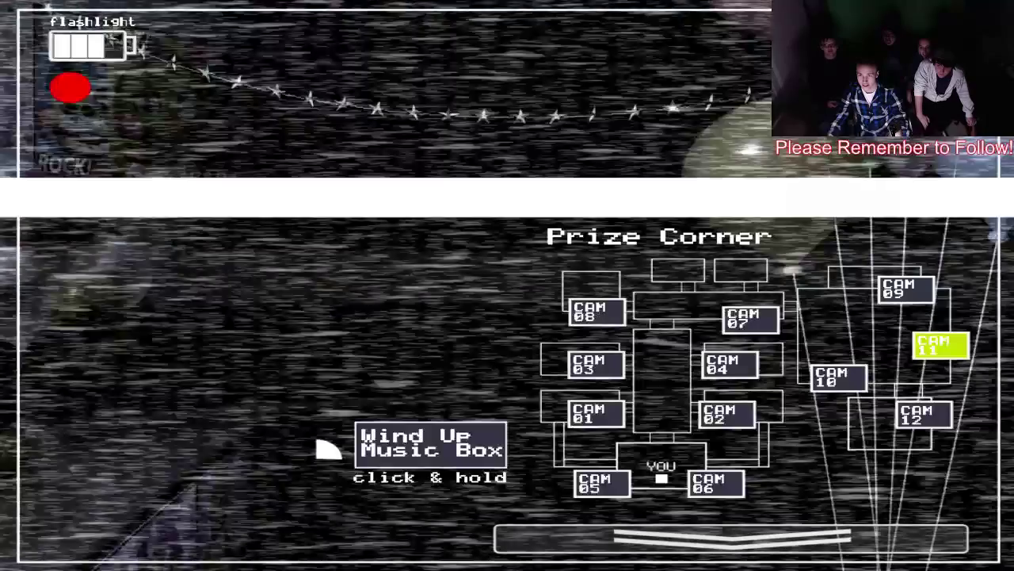
{"action": "left_click", "coordinate": [430, 443]}
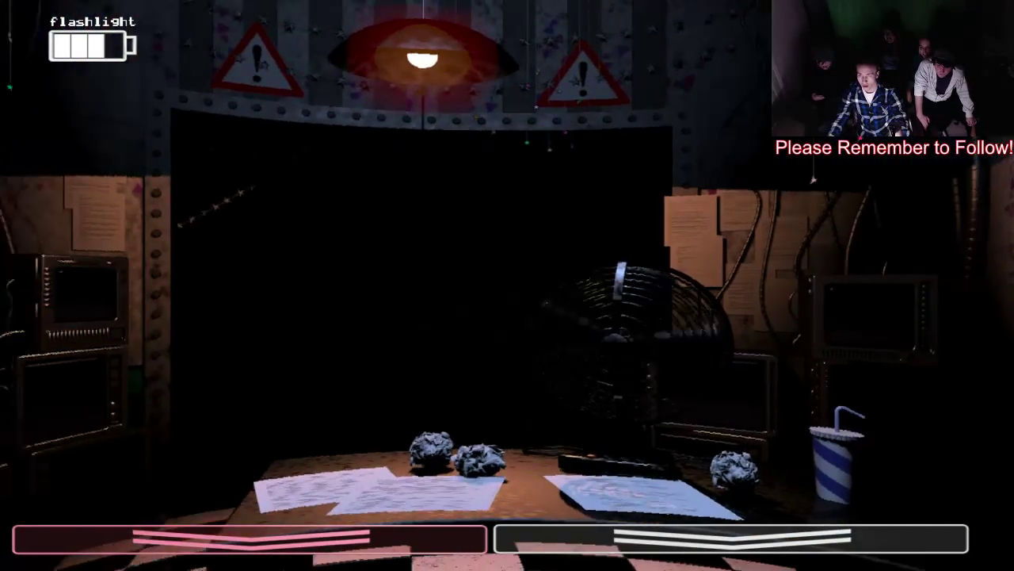
Step: Flash Toy Chica in the hallway and check the right vent
{"action": "key", "text": "ctrl"}
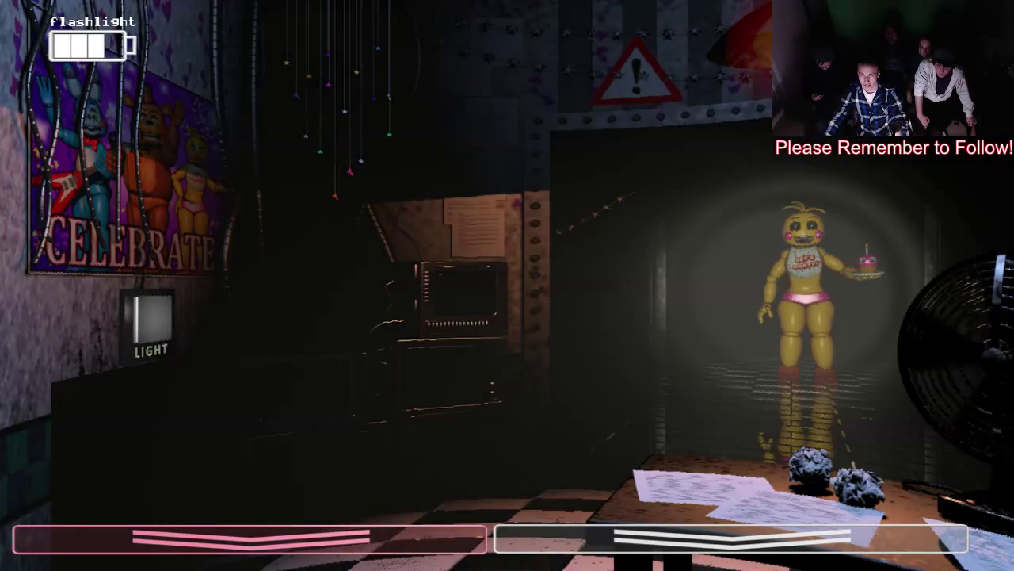
{"action": "key", "text": "ctrl"}
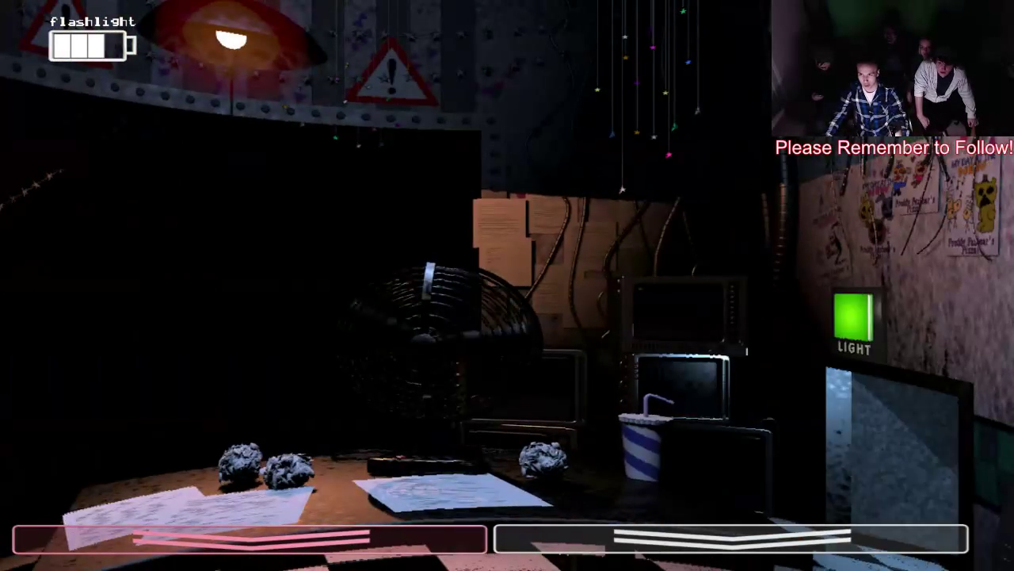
{"action": "key", "text": "ctrl"}
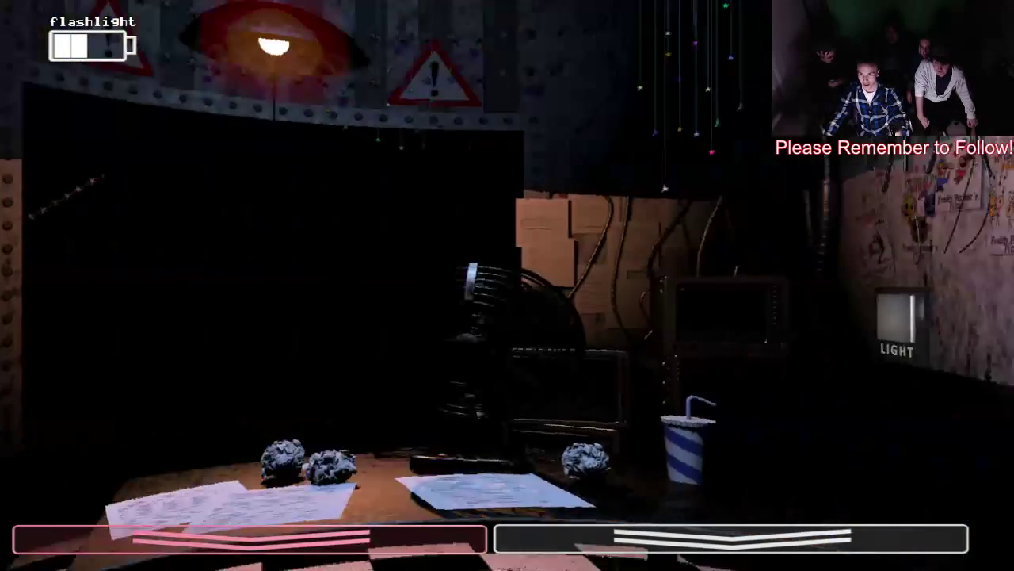
{"action": "left_click", "coordinate": [854, 317]}
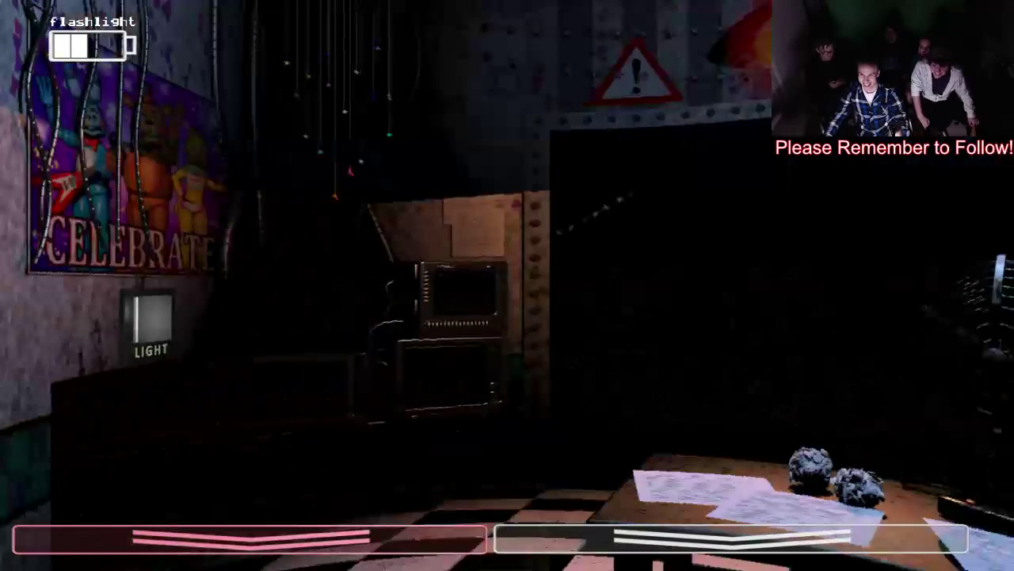
{"action": "left_click", "coordinate": [163, 313]}
Step: Repeatedly flash Freddy in the hallway to drive him off, then check both vents
{"action": "key", "text": "ctrl"}
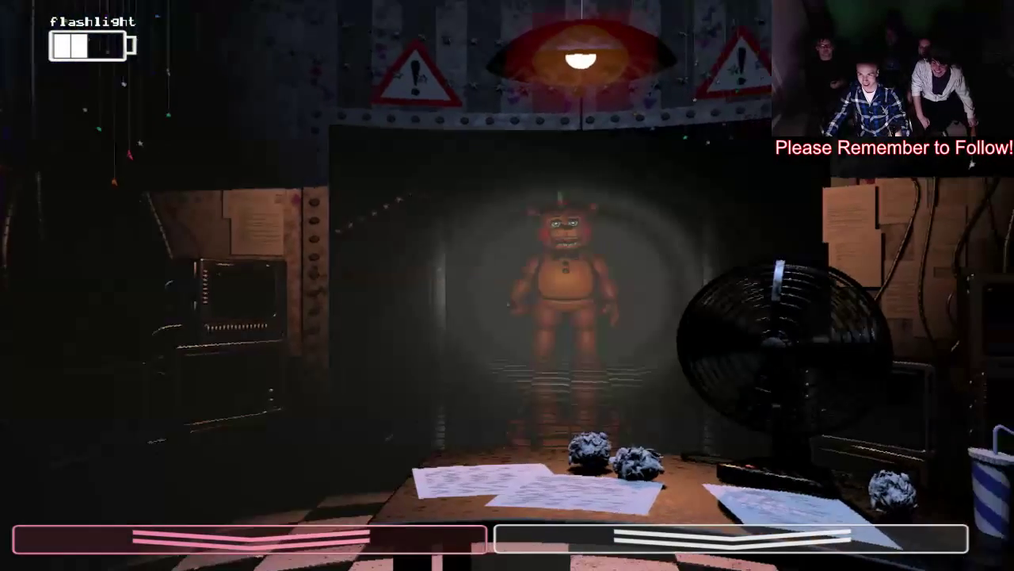
{"action": "key", "text": "ctrl"}
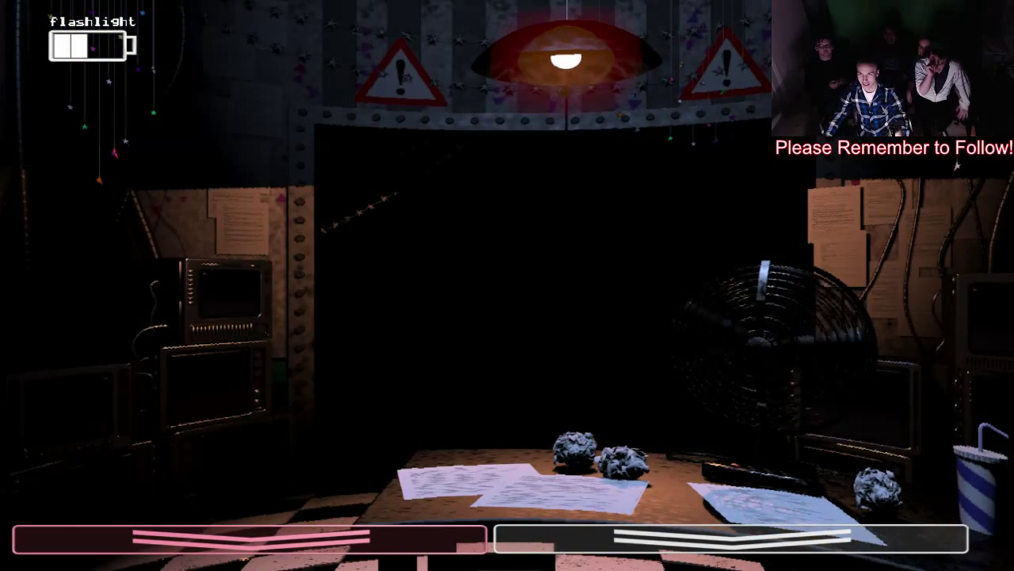
{"action": "key", "text": "ctrl"}
{"action": "key", "text": "ctrl"}
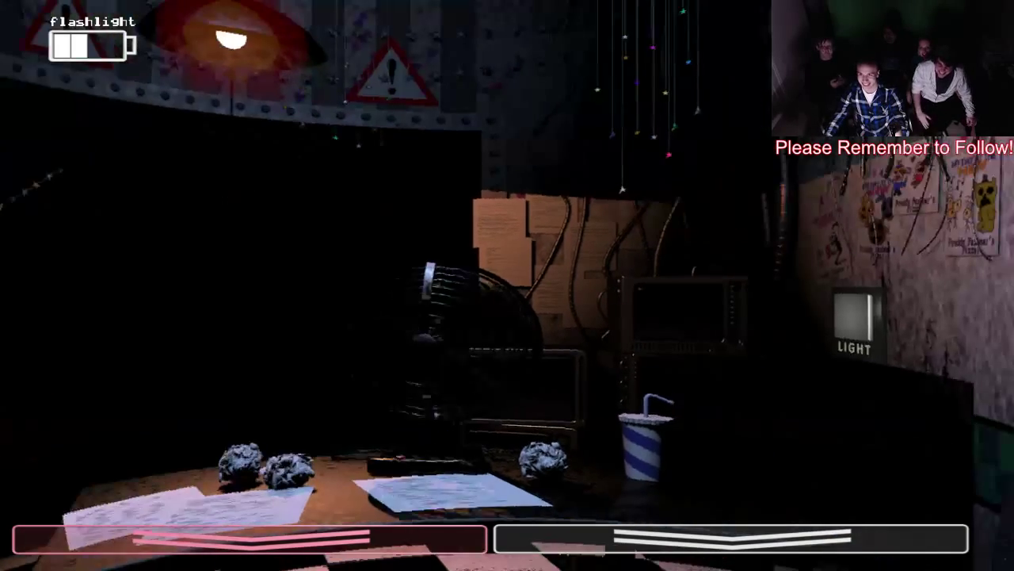
{"action": "left_click", "coordinate": [851, 317]}
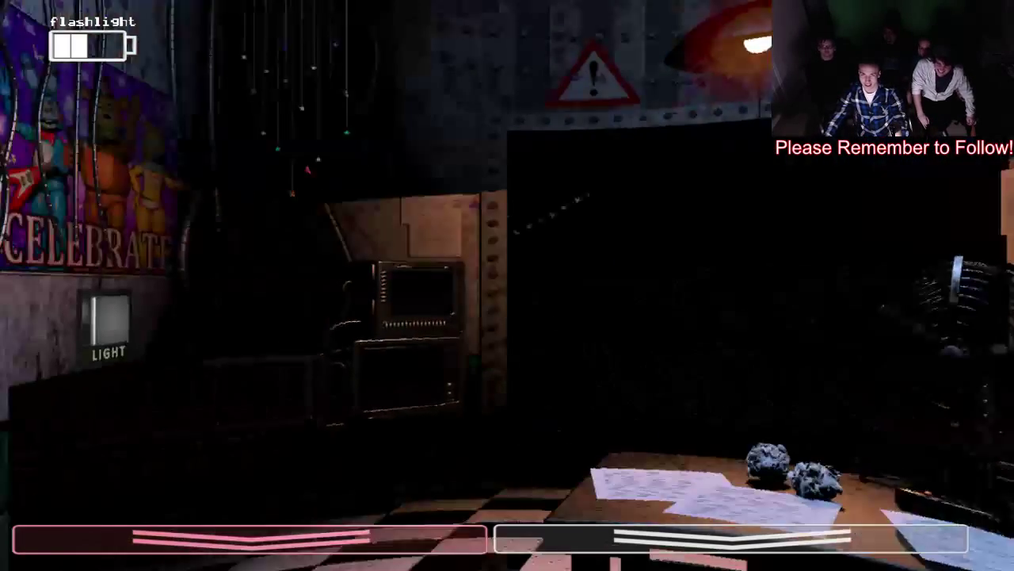
{"action": "left_click", "coordinate": [151, 317]}
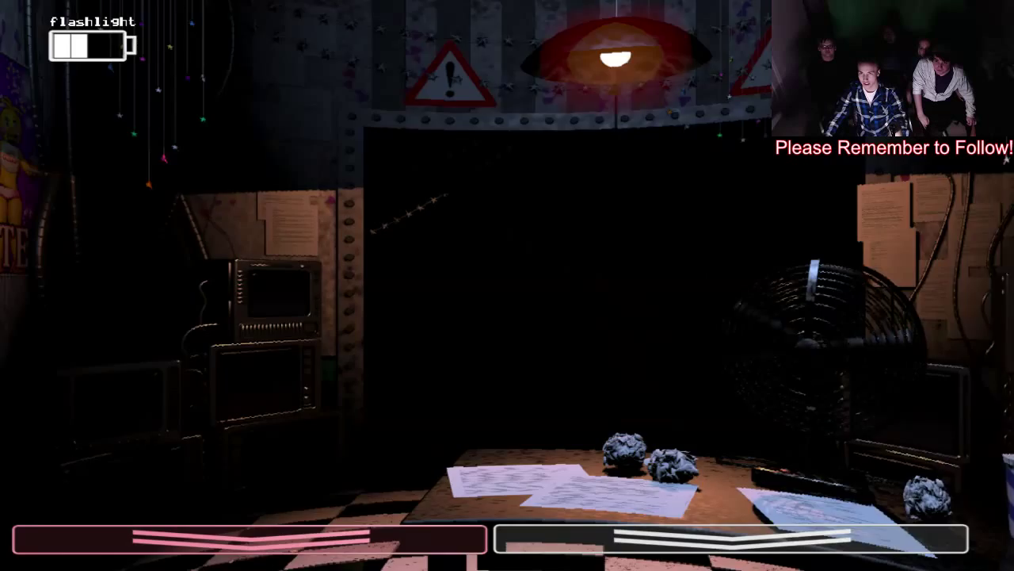
{"action": "left_click", "coordinate": [150, 317]}
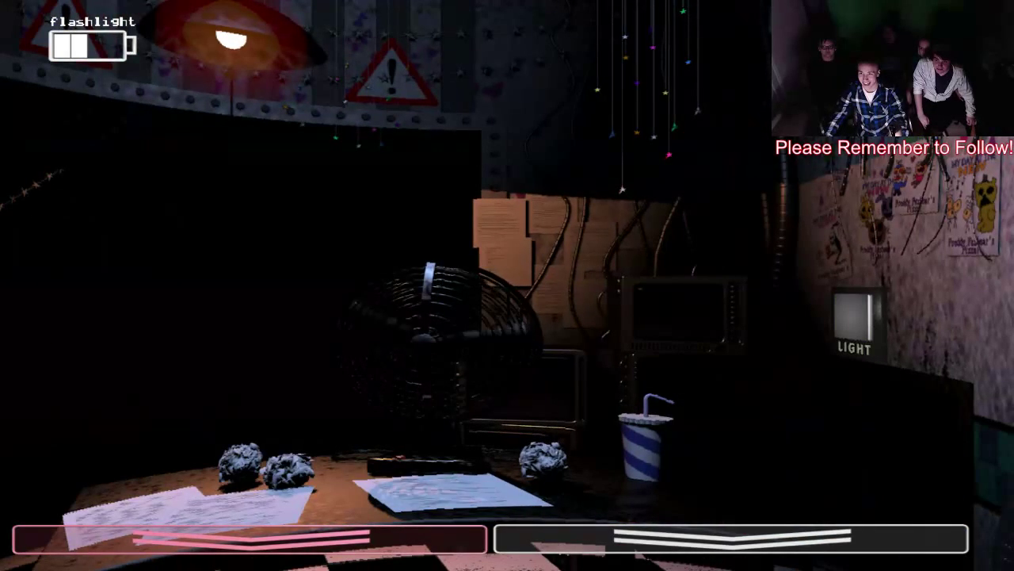